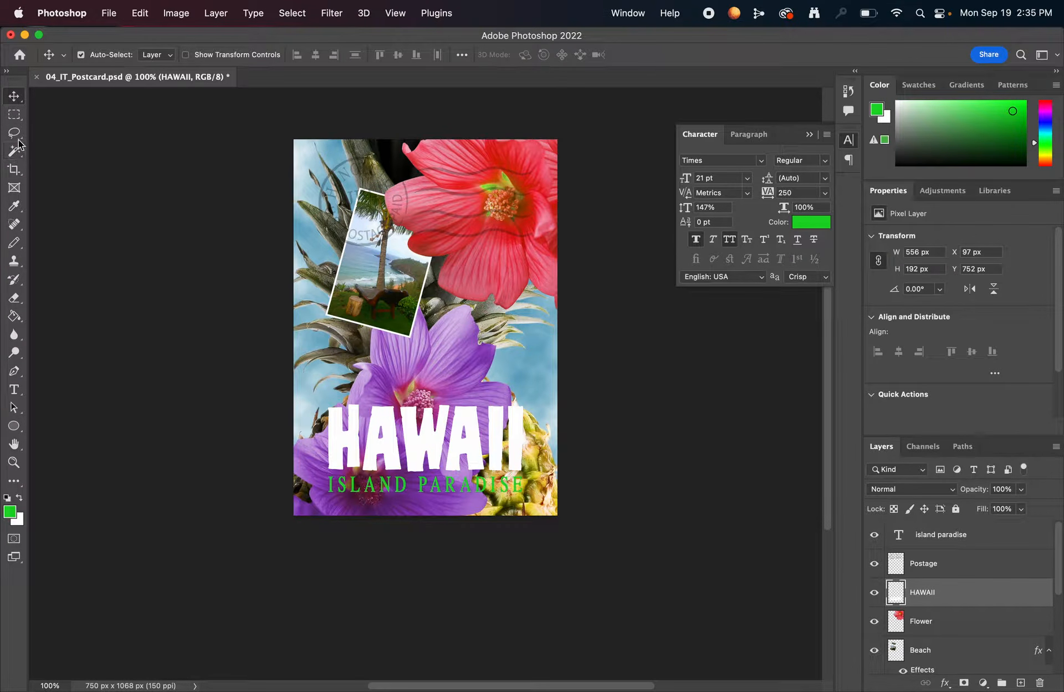
# - Activate the Magic Wand tool
pyautogui.click(18, 156)
pyautogui.rightClick(18, 155)
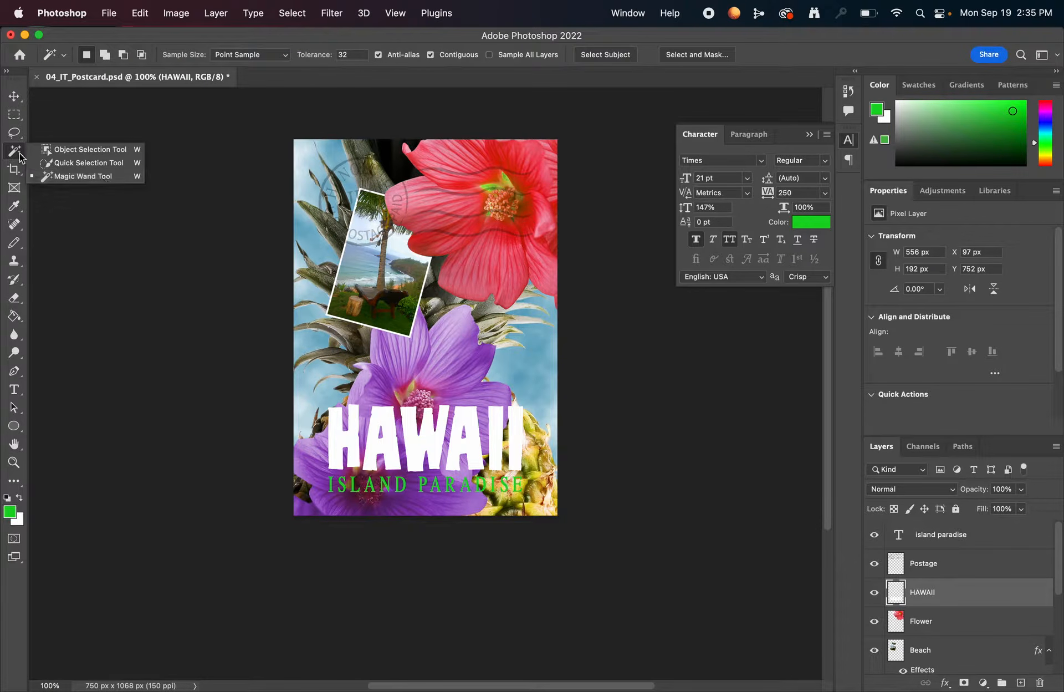
pyautogui.click(106, 176)
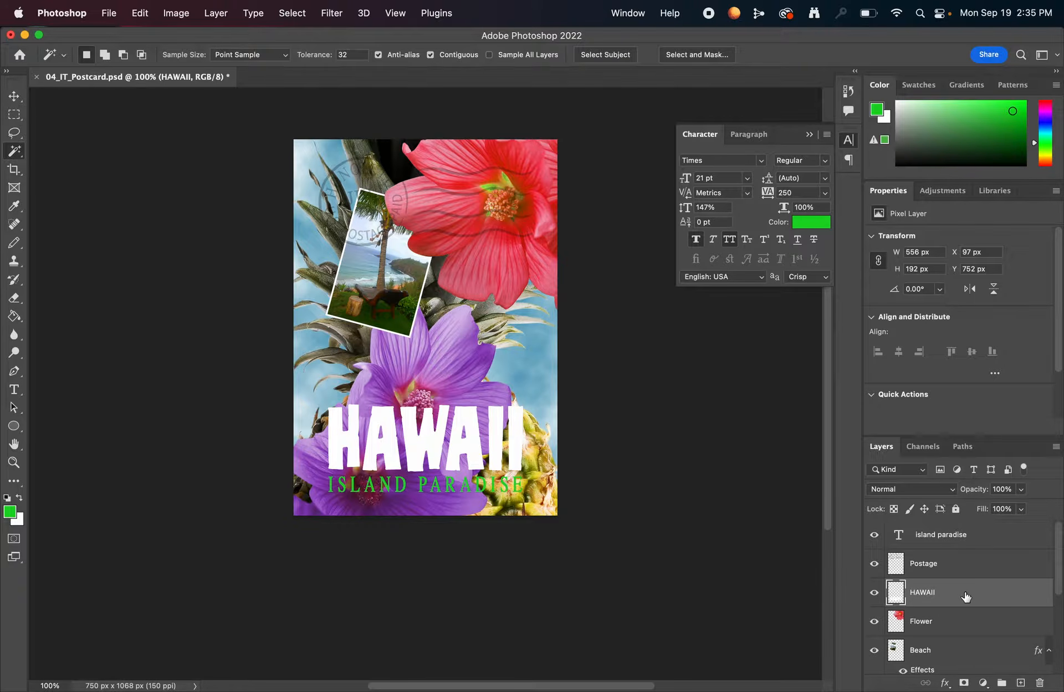
pyautogui.rightClick(927, 589)
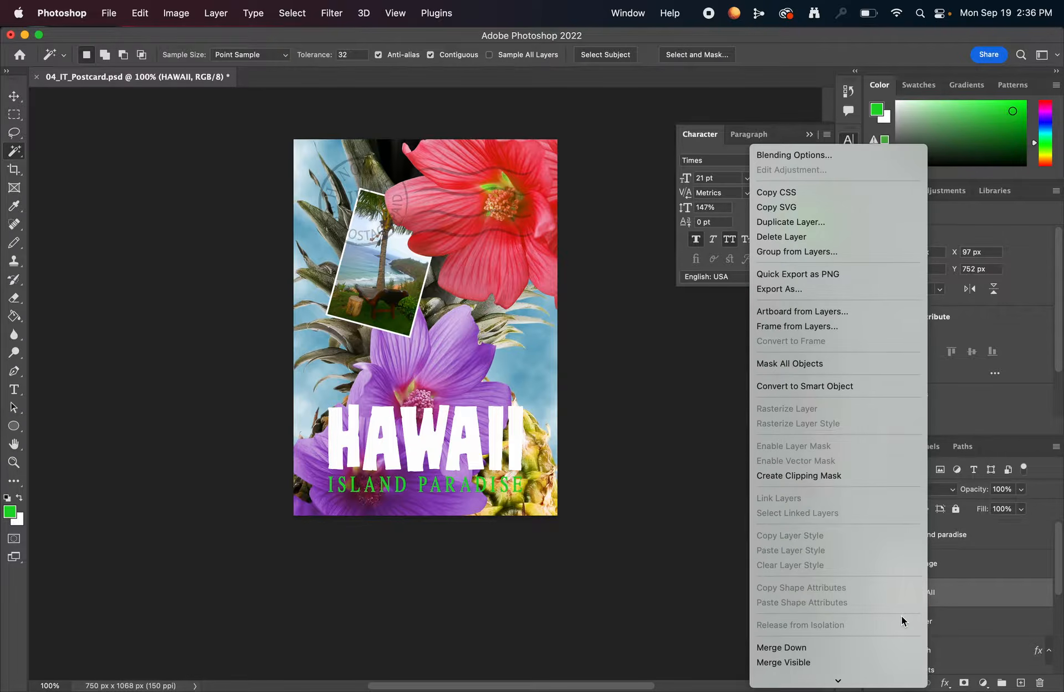
pyautogui.scroll(-5, 901, 615)
pyautogui.click(895, 611)
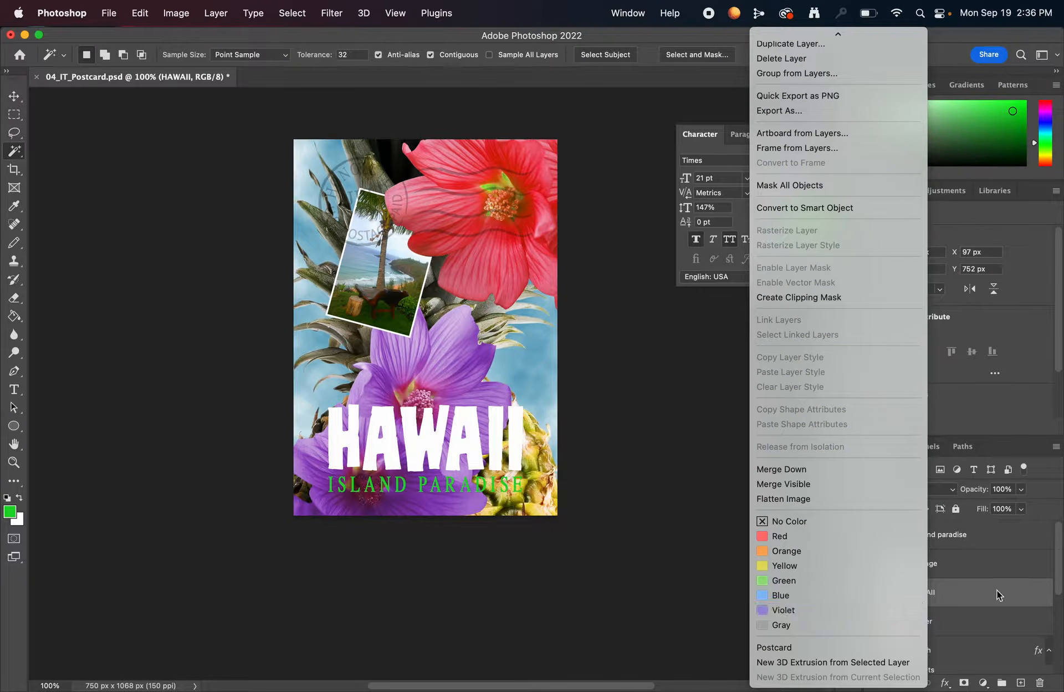
pyautogui.rightClick(942, 594)
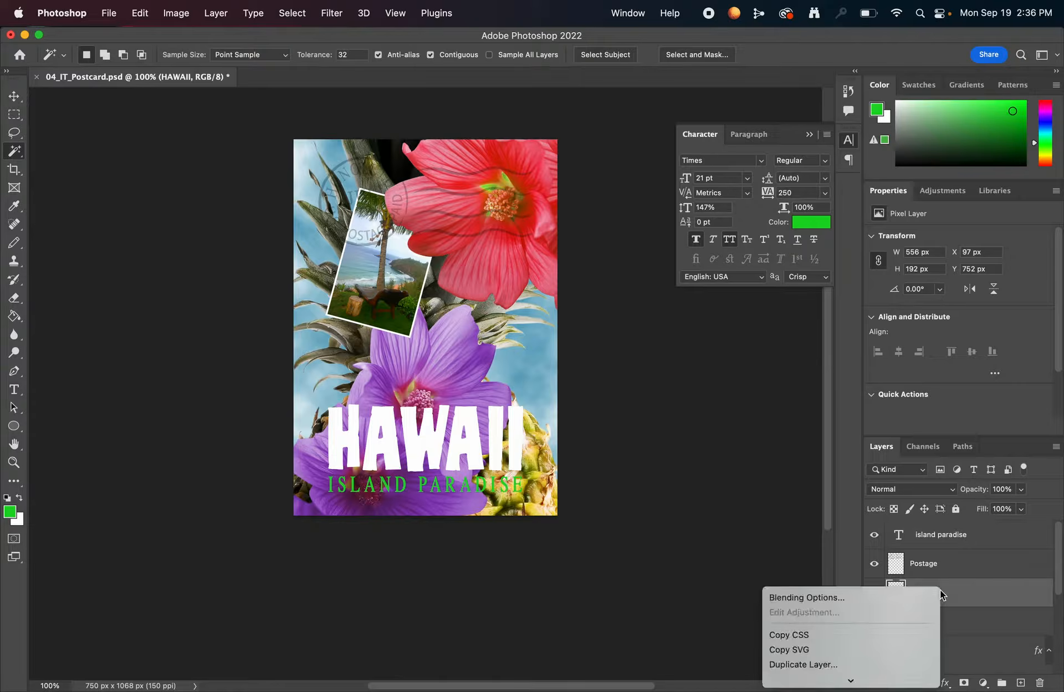
pyautogui.scroll(-5, 888, 617)
pyautogui.click(1014, 602)
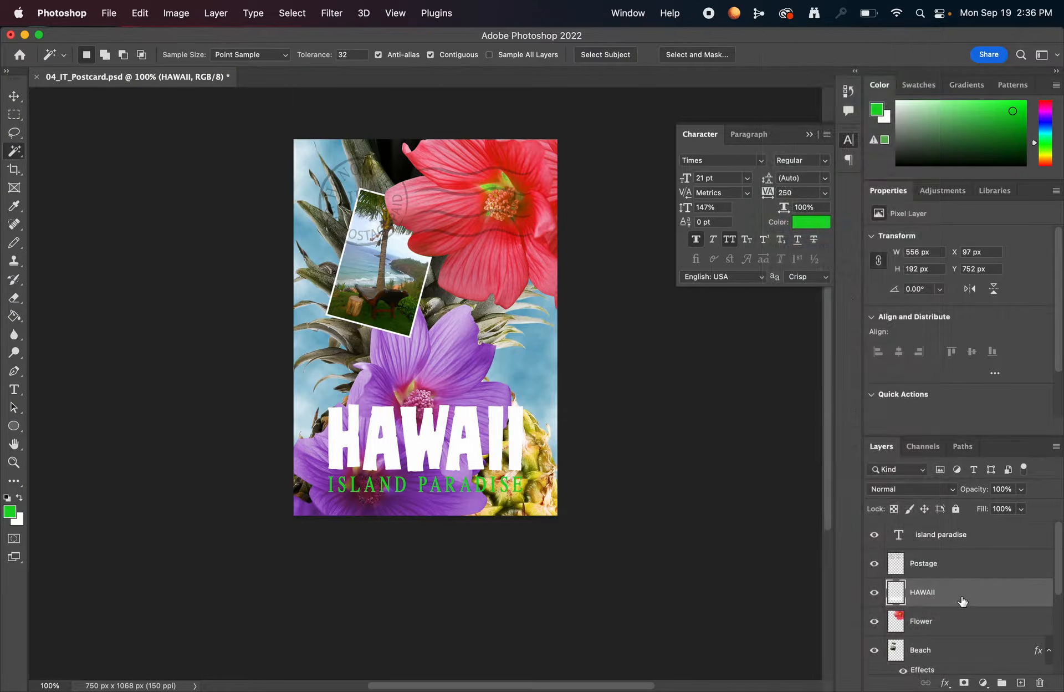
pyautogui.rightClick(961, 589)
pyautogui.scroll(-5, 909, 642)
pyautogui.scroll(3, 931, 281)
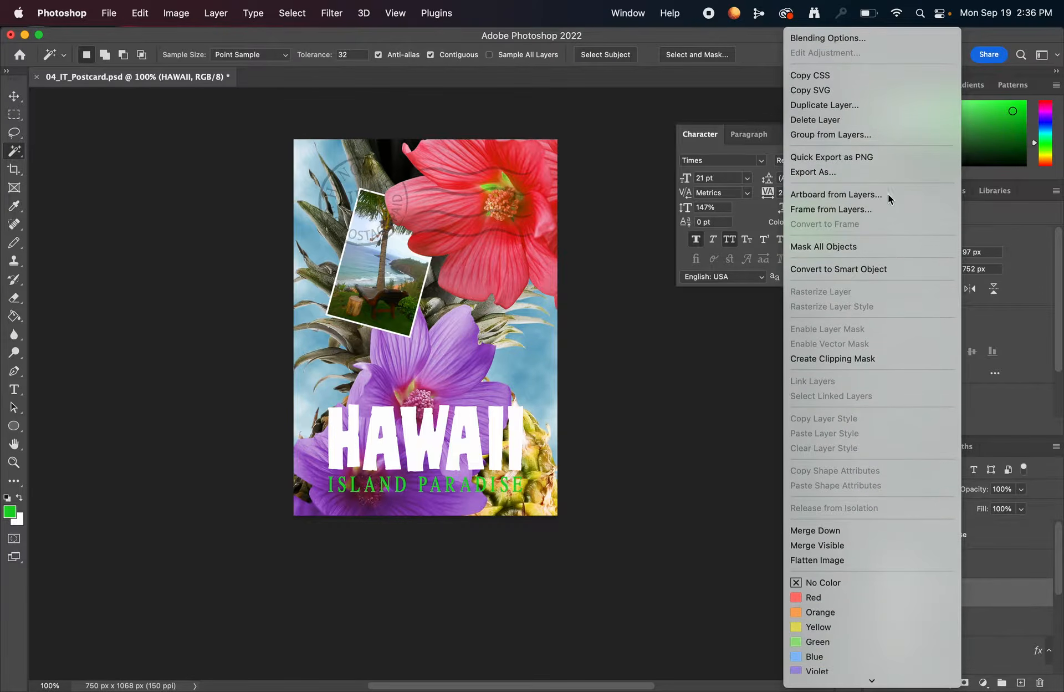
pyautogui.click(1029, 599)
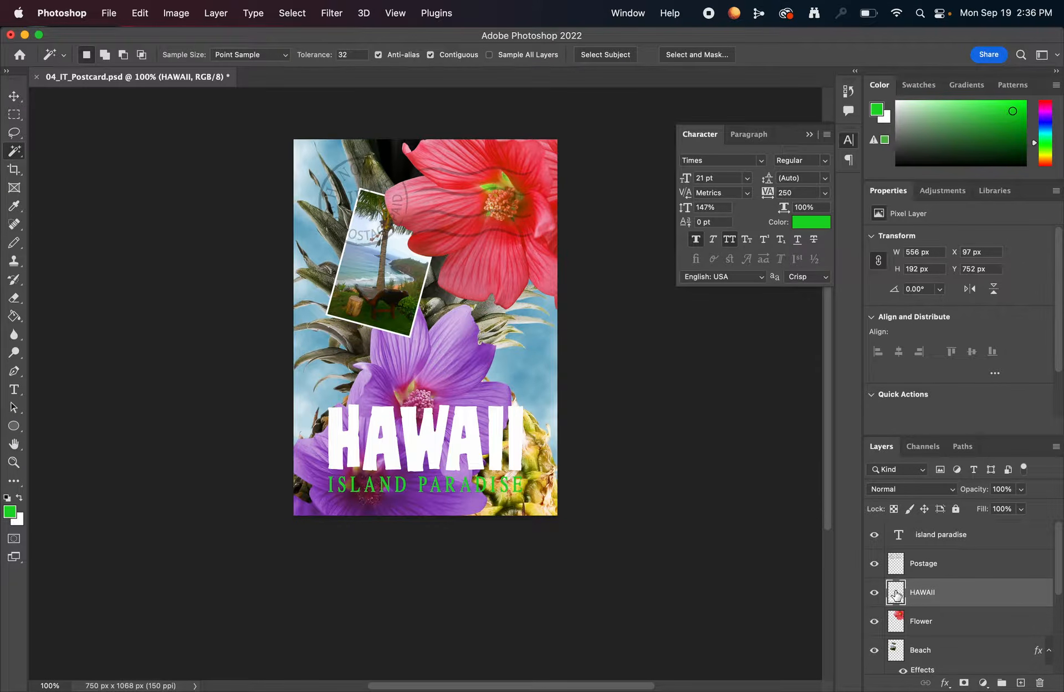
# - Load the pixels of the HAWAII layer as a selection around the lettering
pyautogui.rightClick(896, 594)
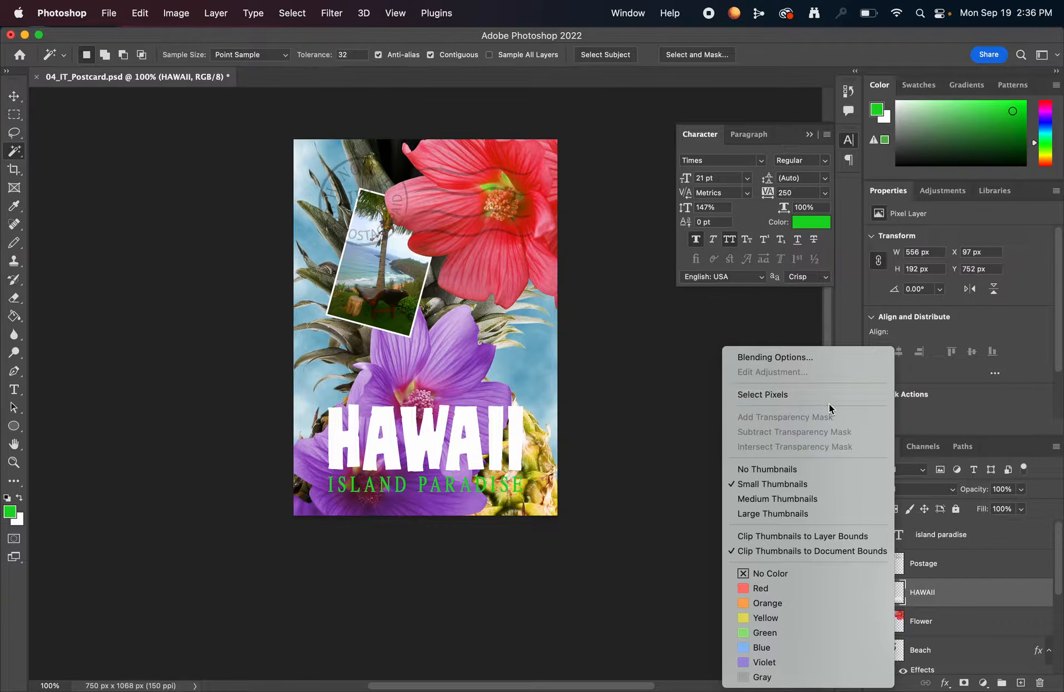
pyautogui.click(798, 397)
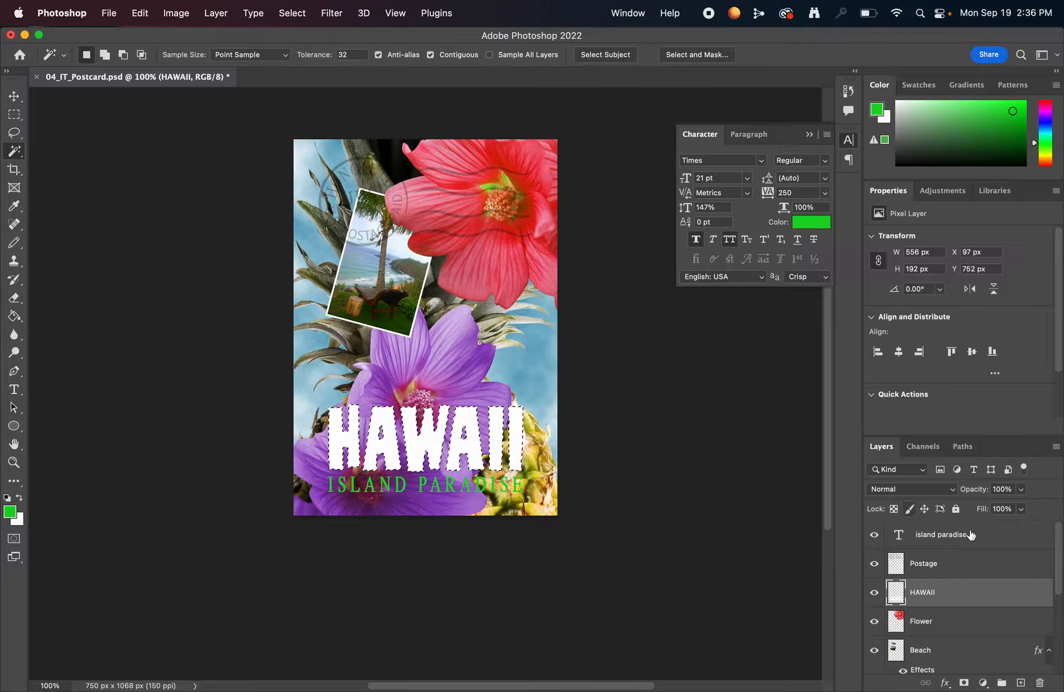
pyautogui.rightClick(898, 594)
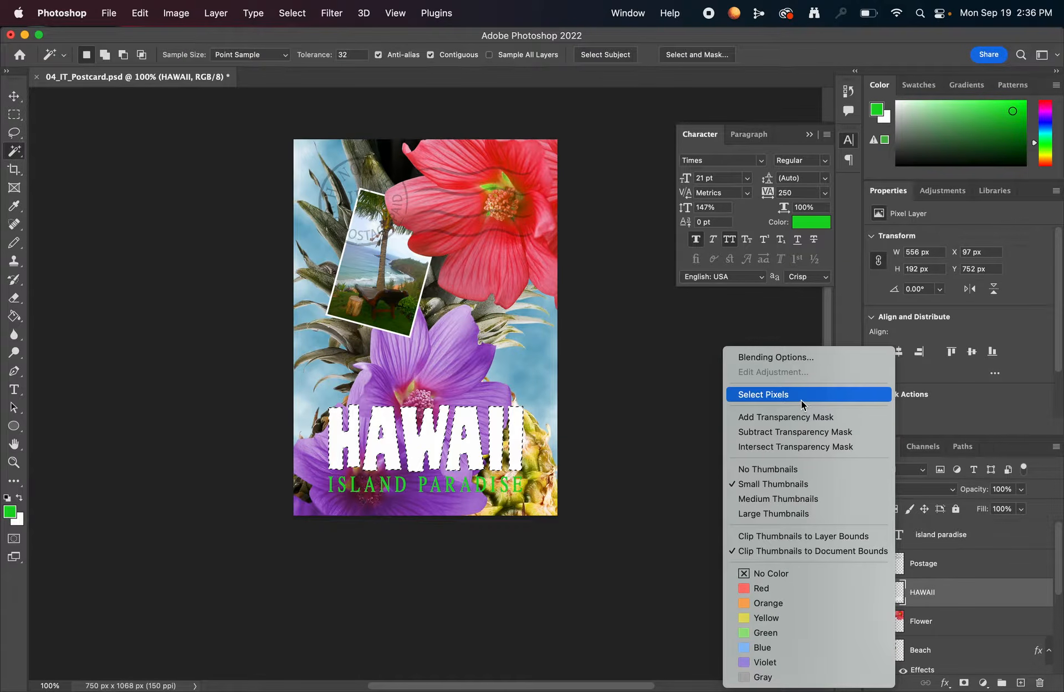
pyautogui.click(927, 590)
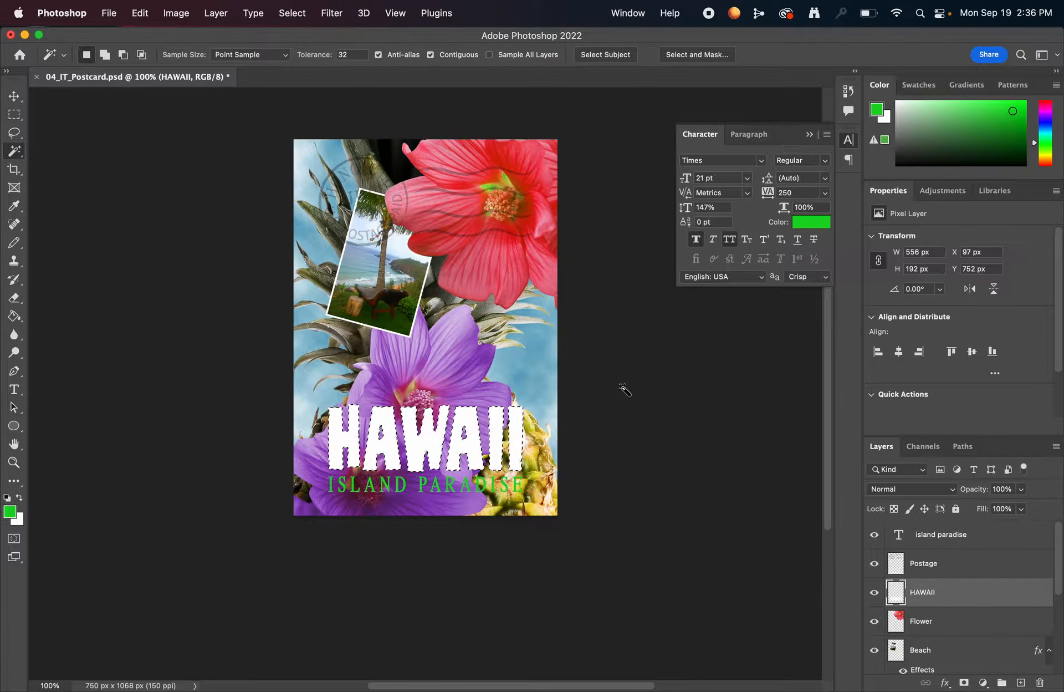
# - Switch to the Gradient tool for filling the selected HAWAII lettering
pyautogui.click(14, 316)
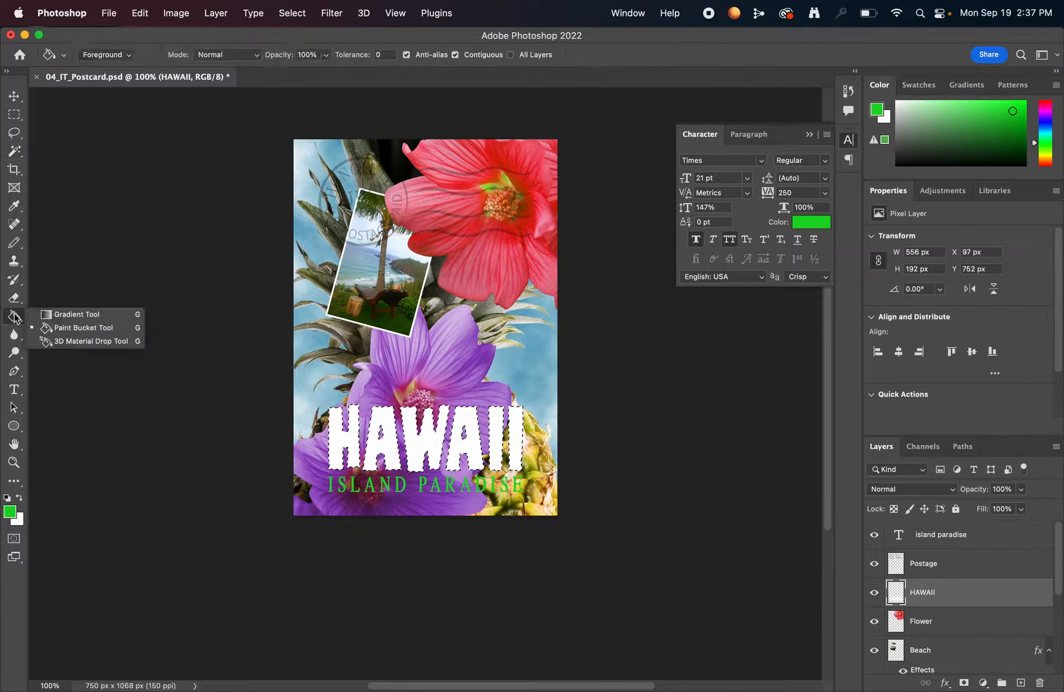
pyautogui.click(93, 319)
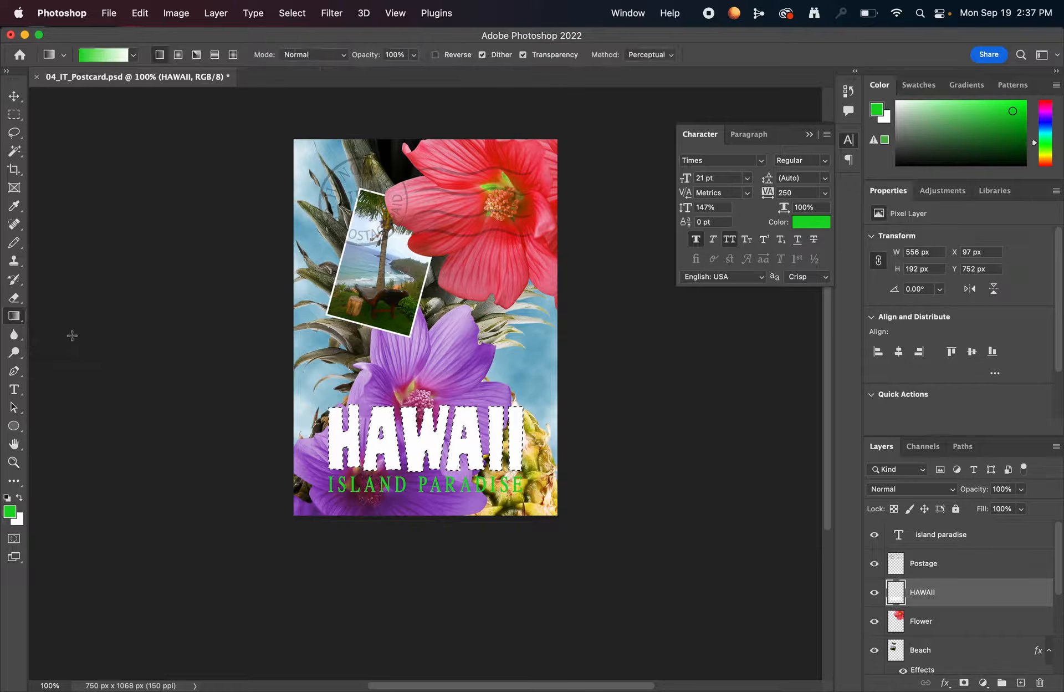
pyautogui.click(16, 319)
pyautogui.click(84, 328)
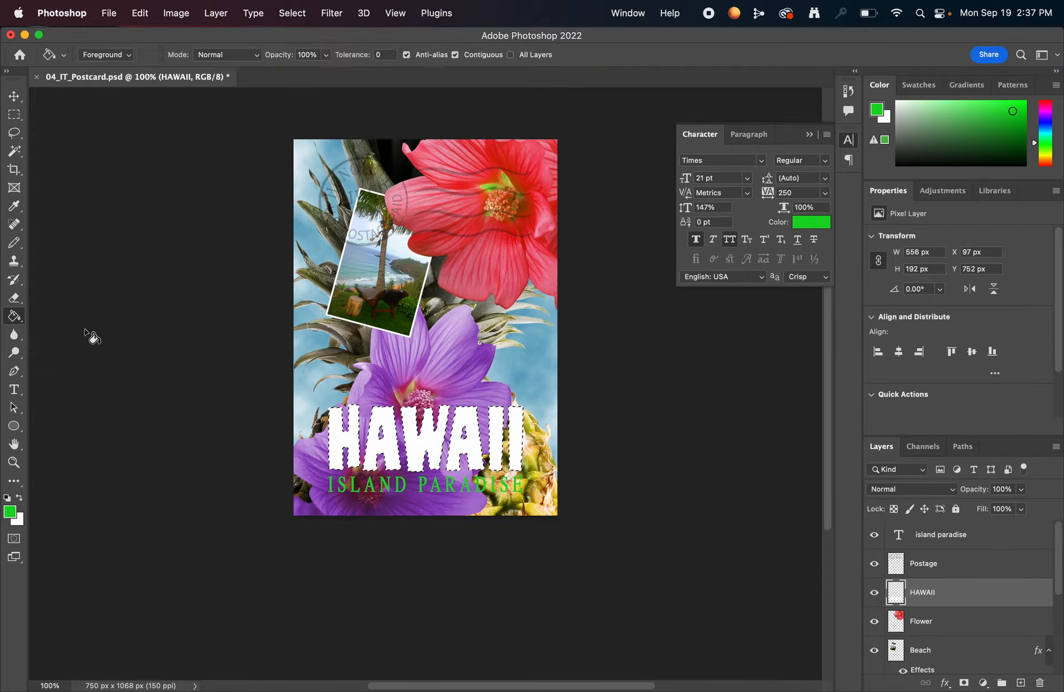
pyautogui.click(15, 317)
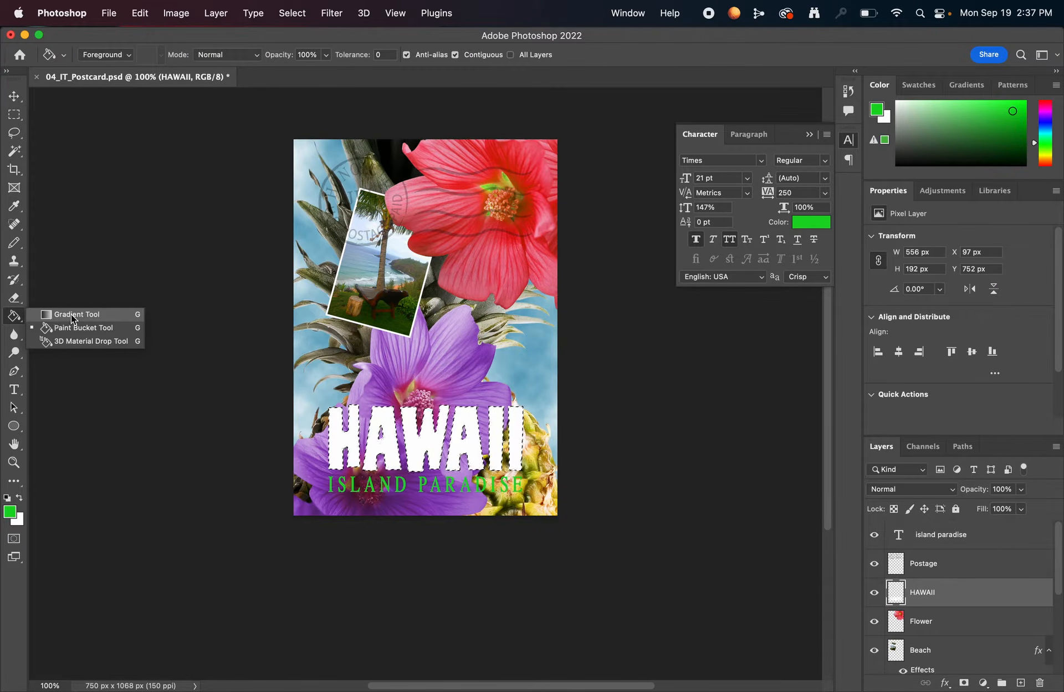
pyautogui.click(72, 316)
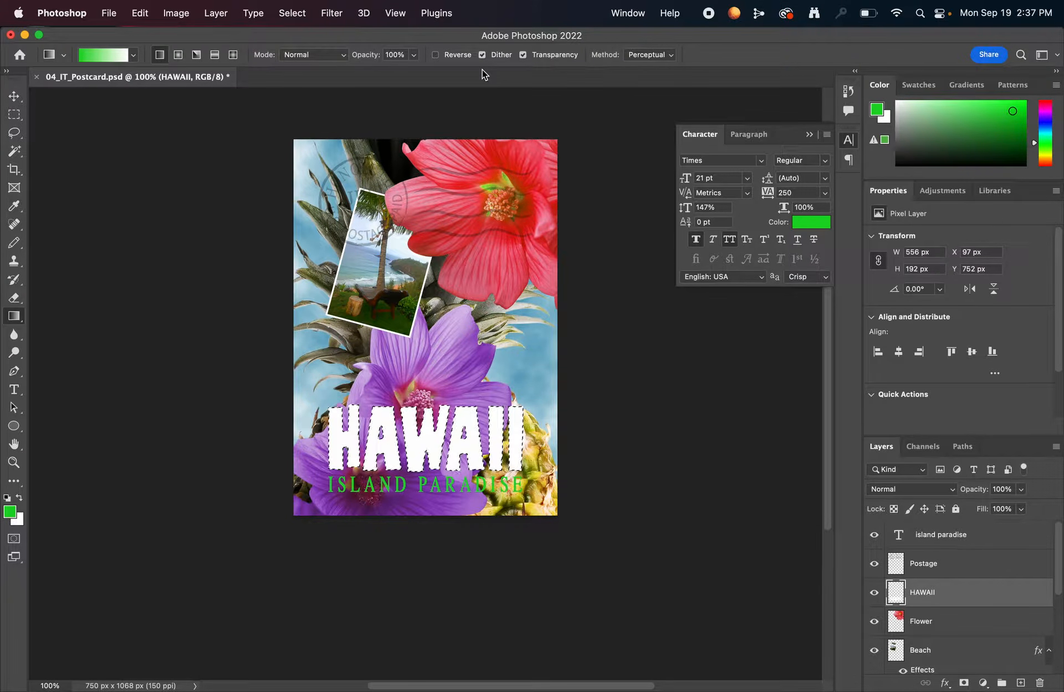
# - Set the foreground color to golden yellow fbd317 and return to the Gradient tool
pyautogui.click(9, 513)
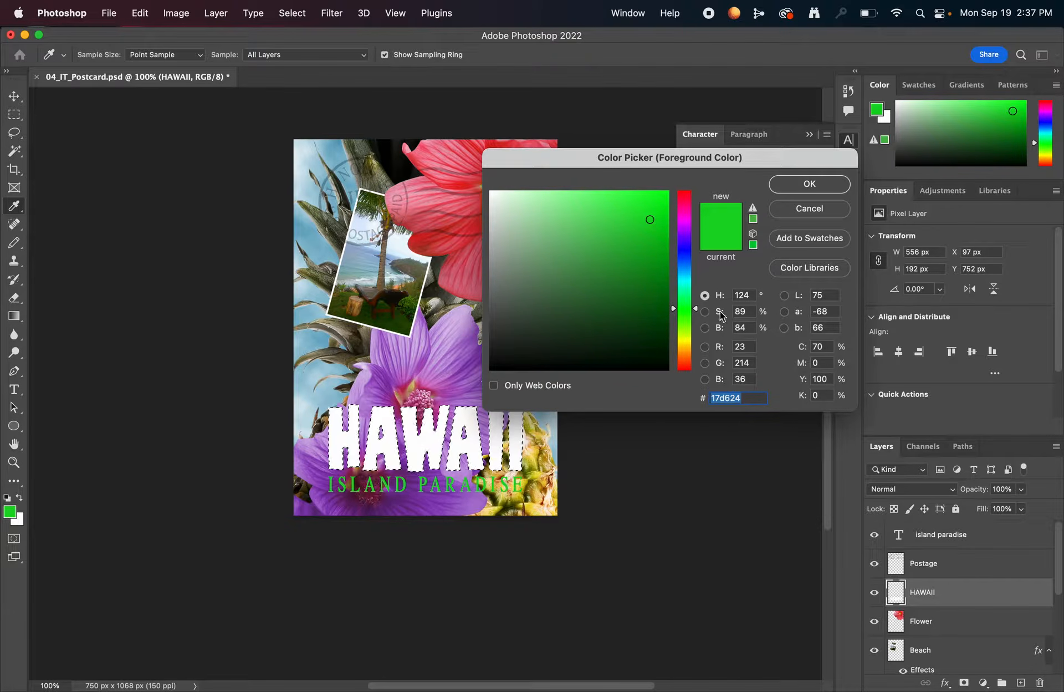
pyautogui.click(687, 340)
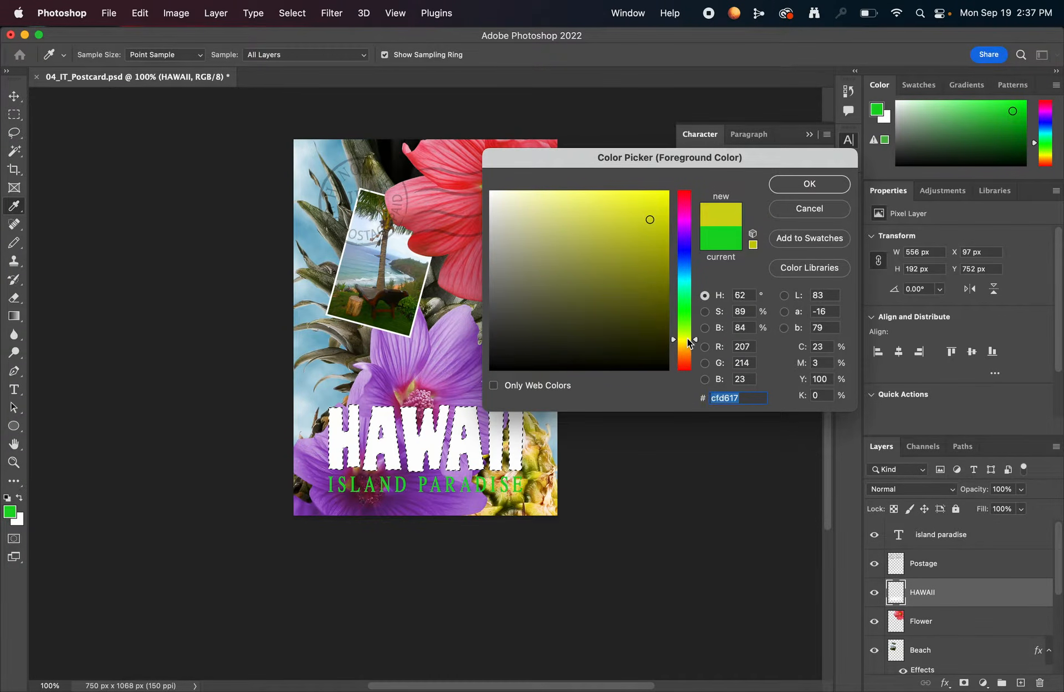
pyautogui.click(687, 345)
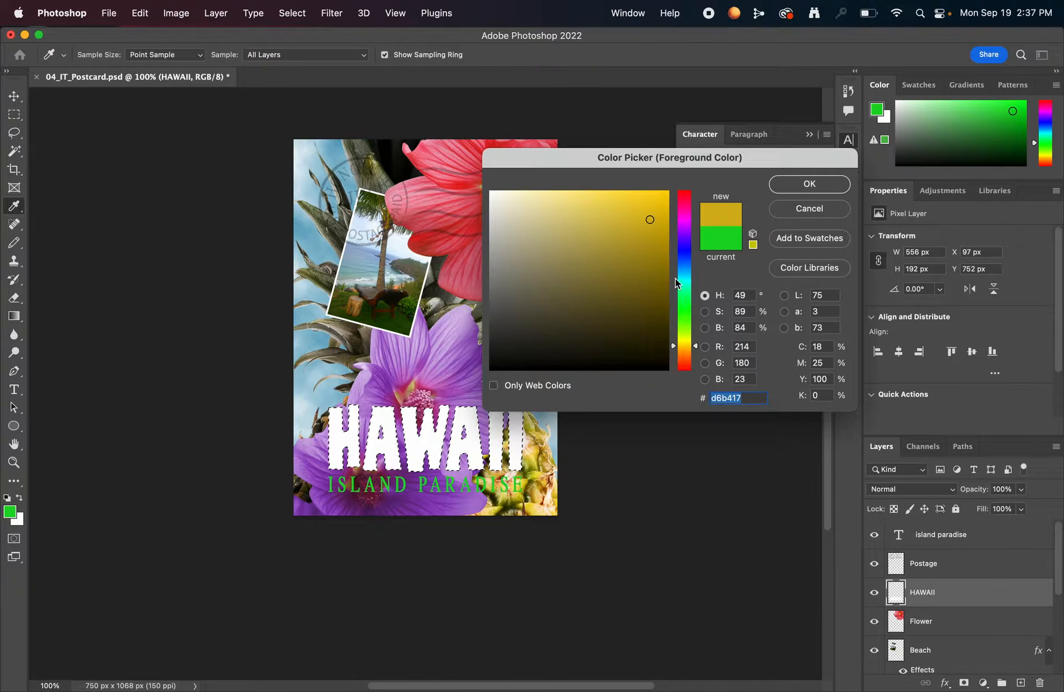
pyautogui.moveTo(668, 261)
pyautogui.mouseDown()
pyautogui.moveTo(643, 191)
pyautogui.moveTo(654, 193)
pyautogui.mouseUp()
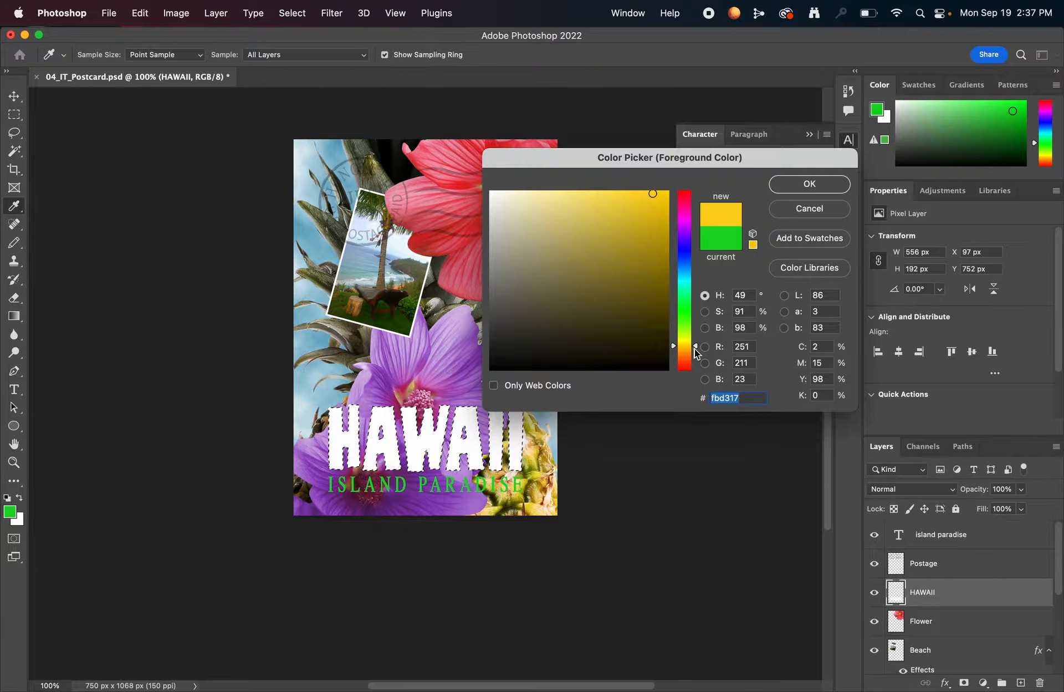
pyautogui.click(807, 184)
pyautogui.press('g')
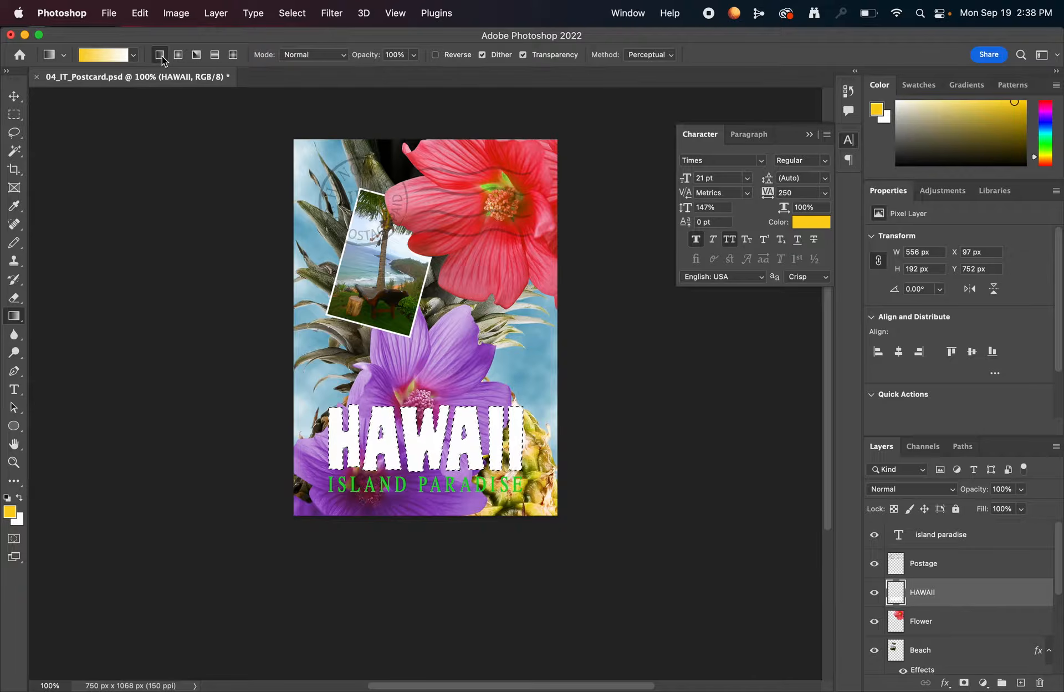
# - Choose the Foreground to Background preset from the Basics gradients and close the preset list
pyautogui.click(133, 55)
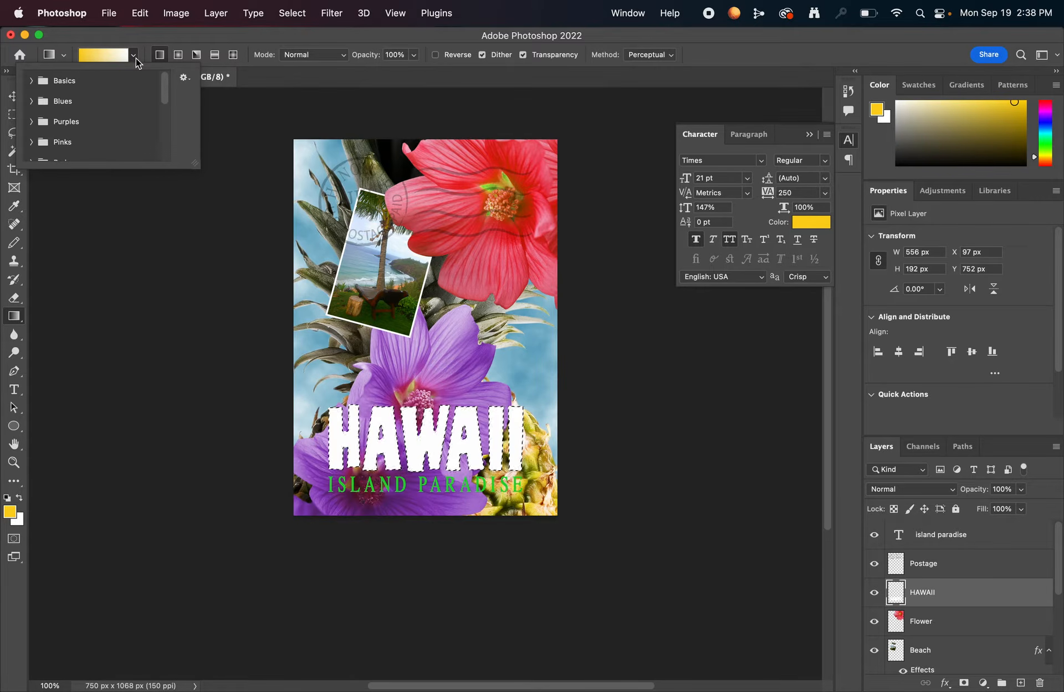
pyautogui.scroll(-3, 79, 138)
pyautogui.scroll(3, 78, 138)
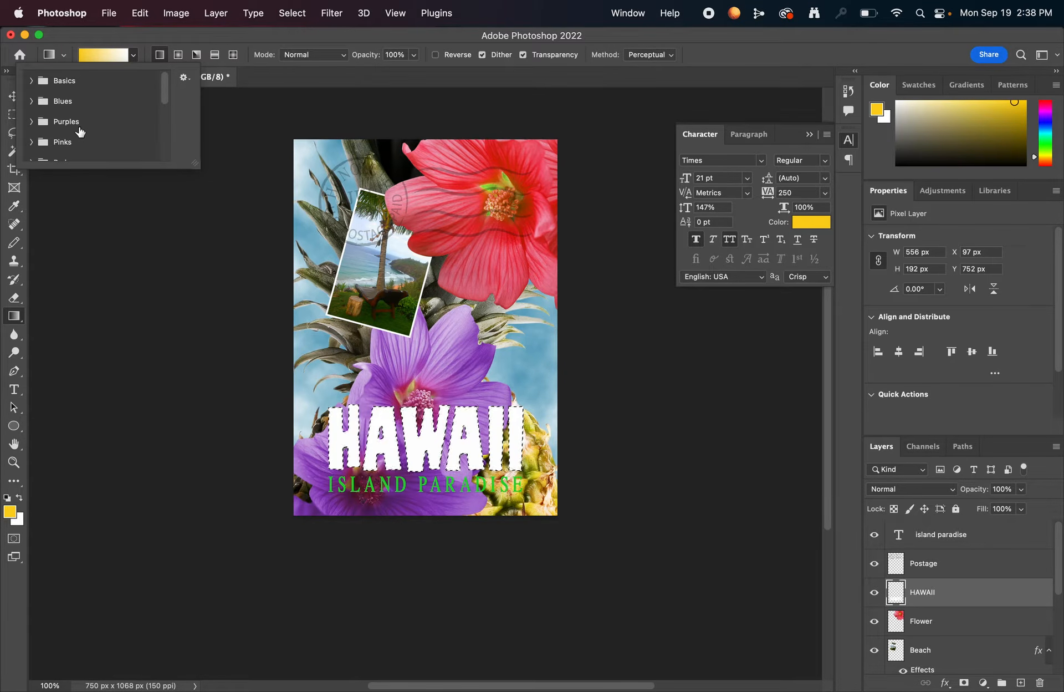
pyautogui.scroll(-5, 80, 131)
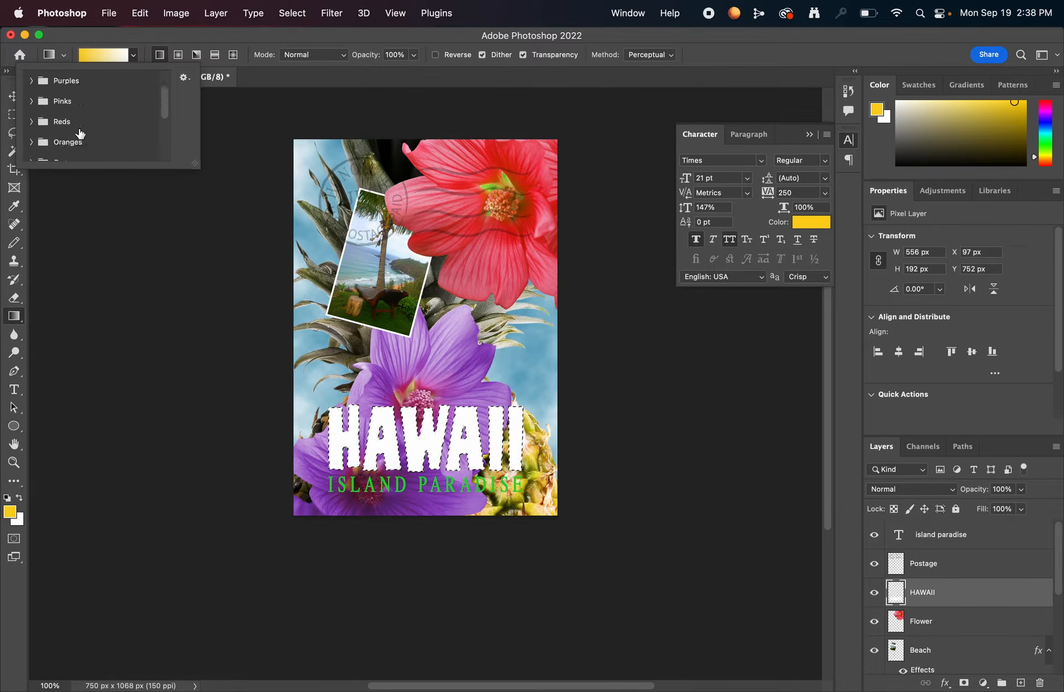
pyautogui.scroll(5, 89, 135)
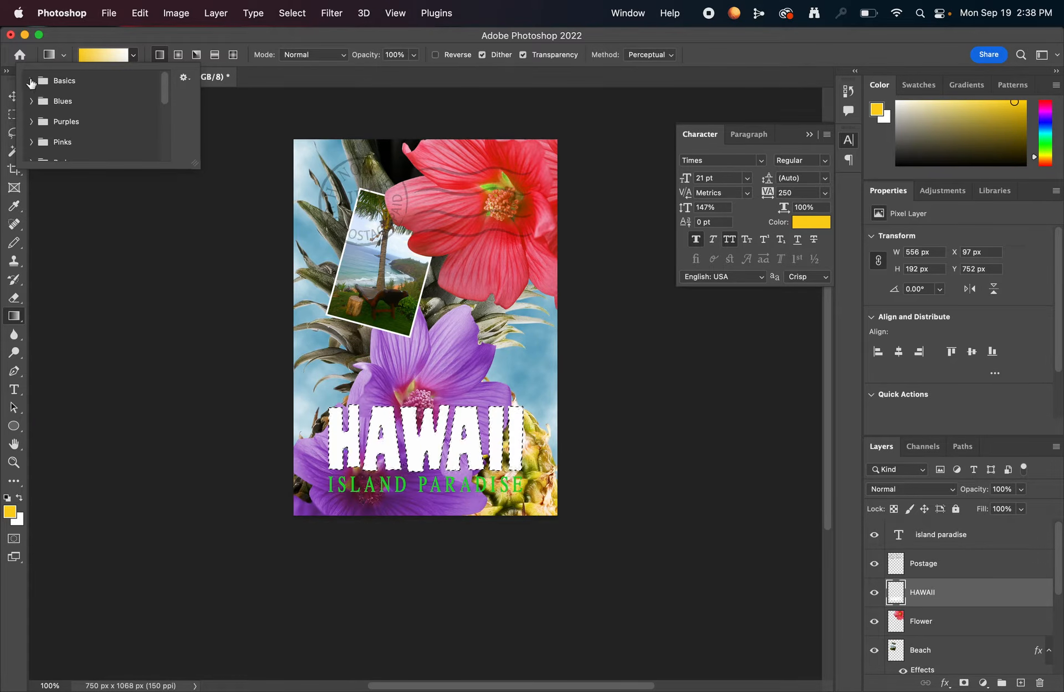
pyautogui.click(32, 81)
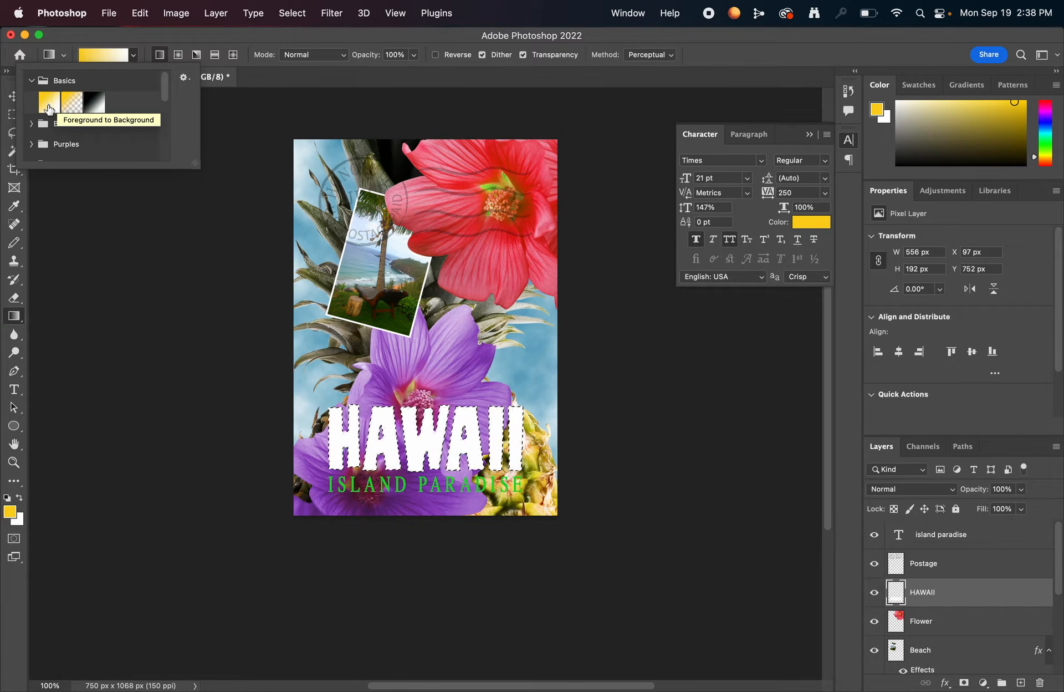
pyautogui.click(49, 106)
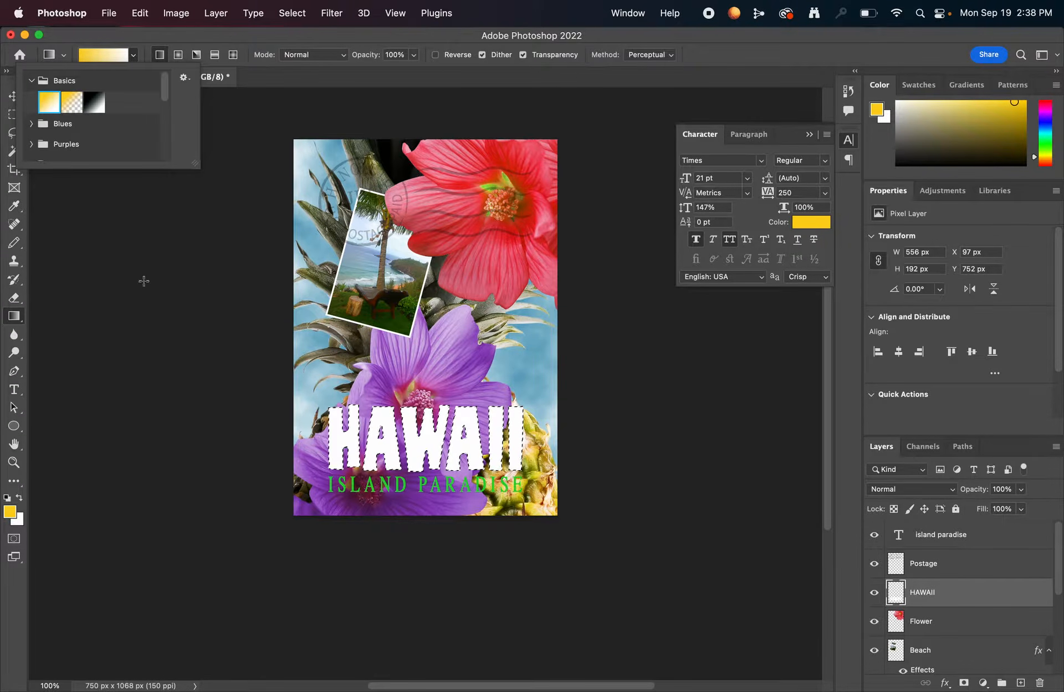
pyautogui.click(131, 217)
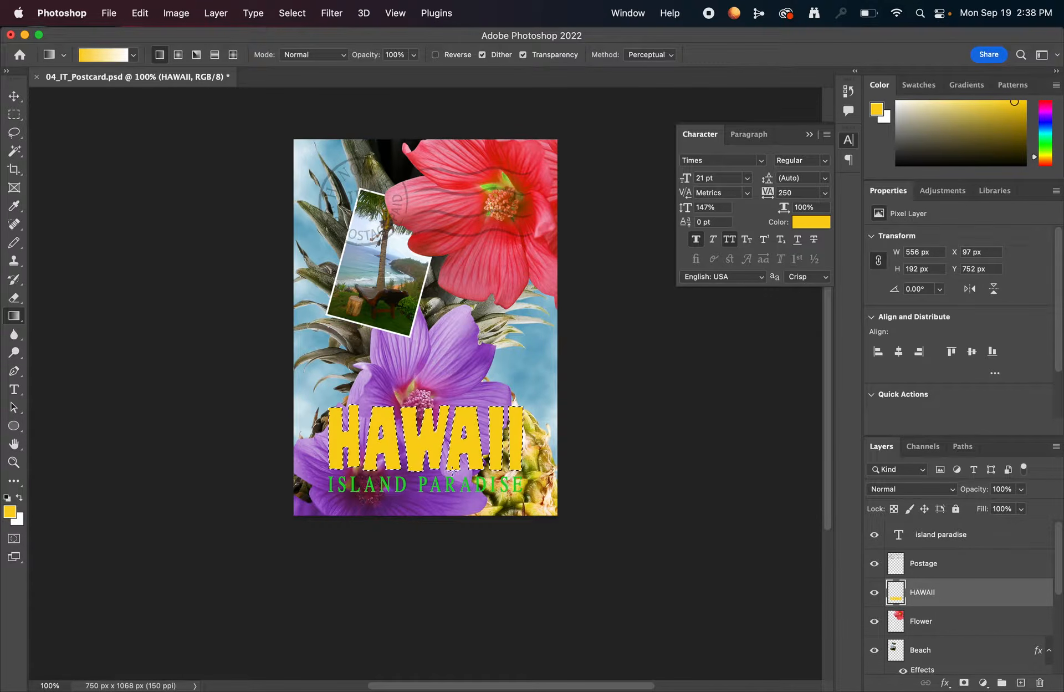
# - Fill the HAWAII lettering with a vertical linear gradient, drawn from the postcard's lower edge up to the tops of the letters
pyautogui.press('super+BackSpace')
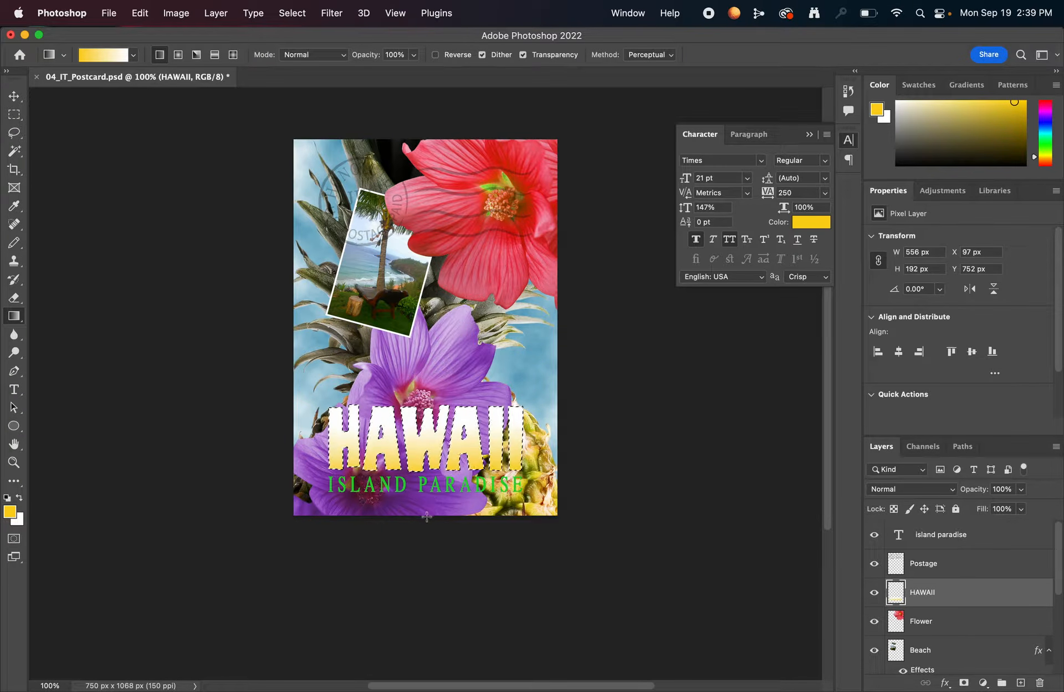
pyautogui.moveTo(426, 513); pyautogui.dragTo(424, 461)
pyautogui.moveTo(428, 413); pyautogui.dragTo(427, 383)
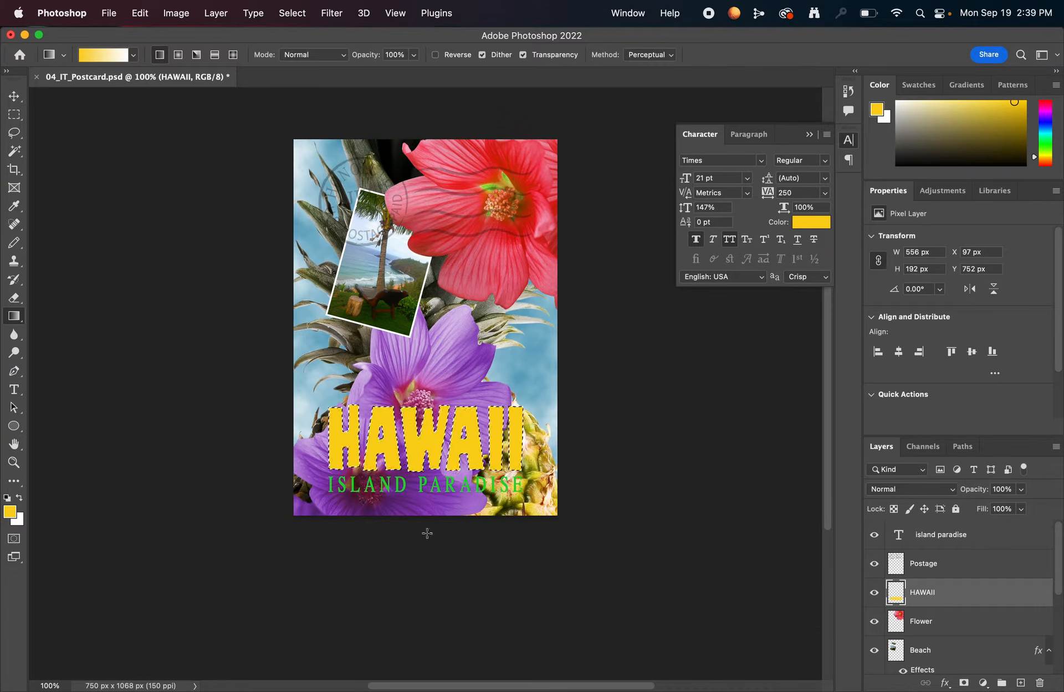
pyautogui.moveTo(425, 515); pyautogui.dragTo(424, 405)
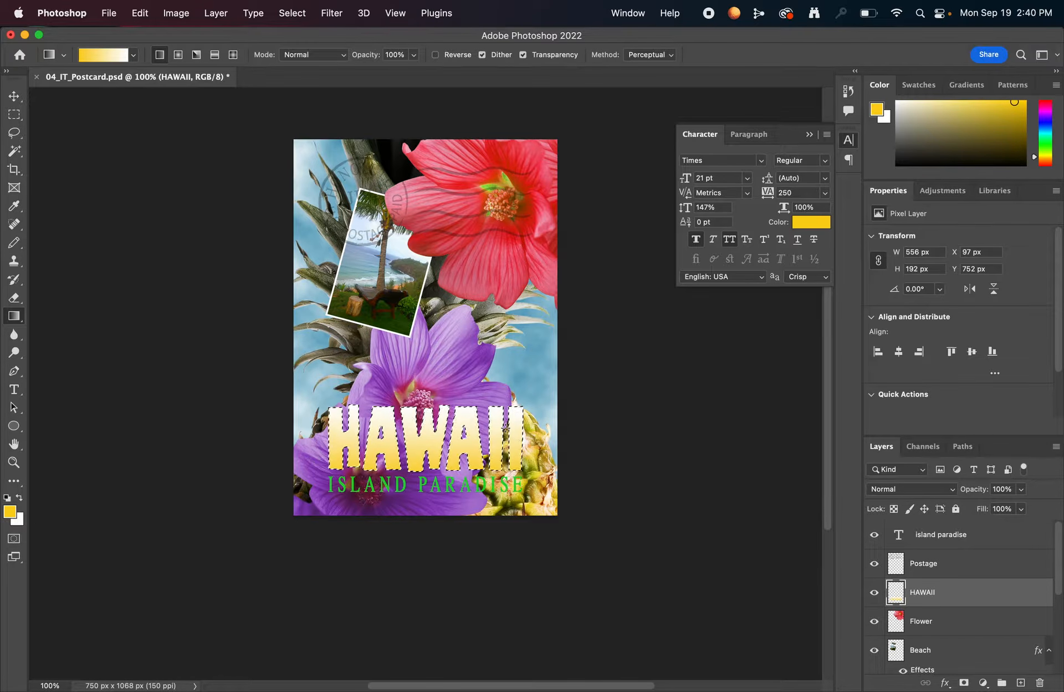
# - Deselect the HAWAII lettering and save the postcard
pyautogui.hotkey('ctrl', 'd')
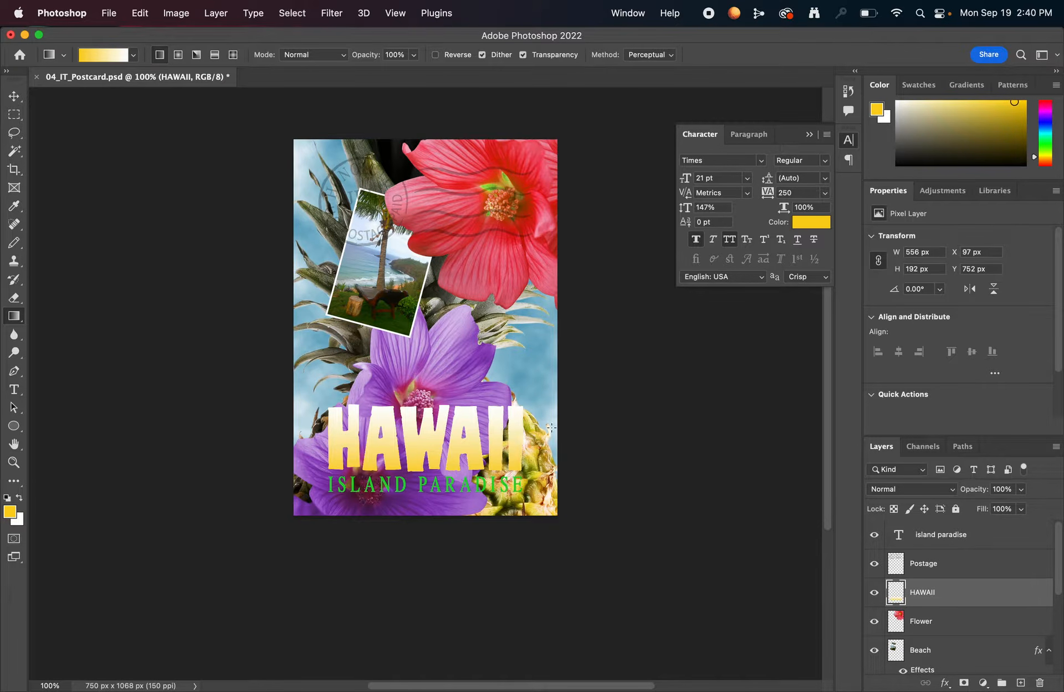
pyautogui.hotkey('ctrl', 'shift', 'd')
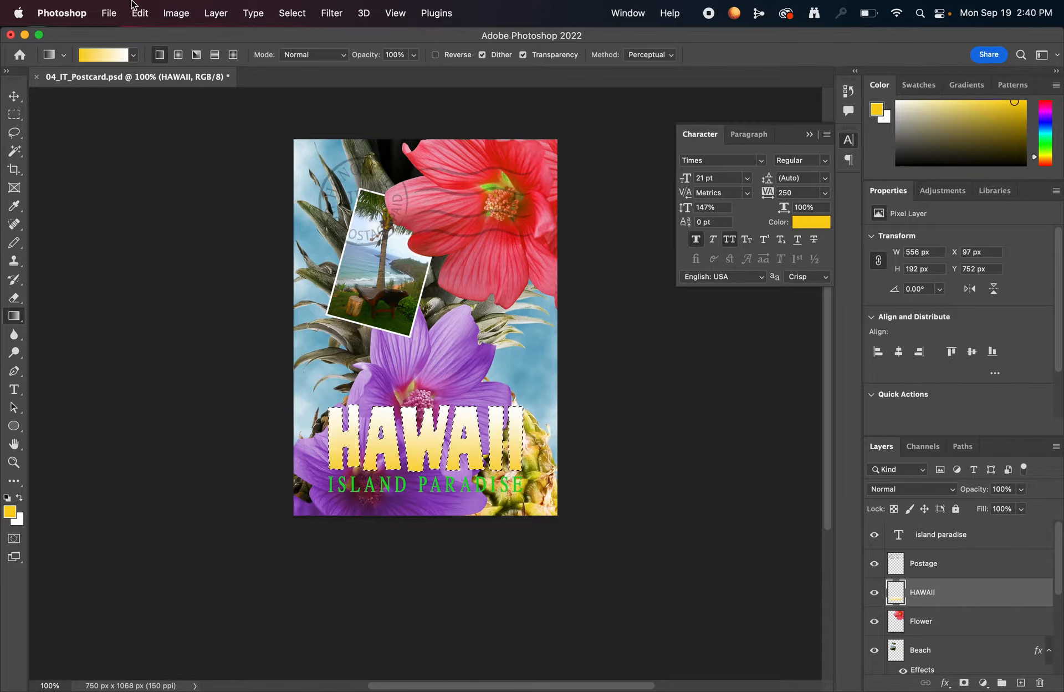
pyautogui.click(139, 17)
pyautogui.moveTo(292, 13)
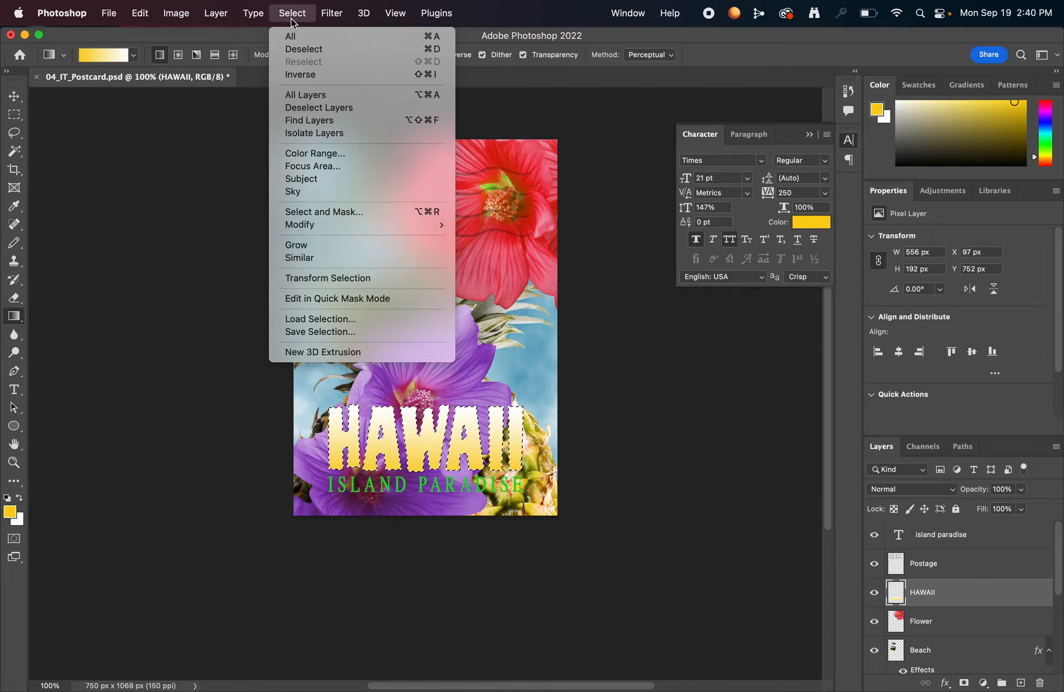
pyautogui.click(306, 54)
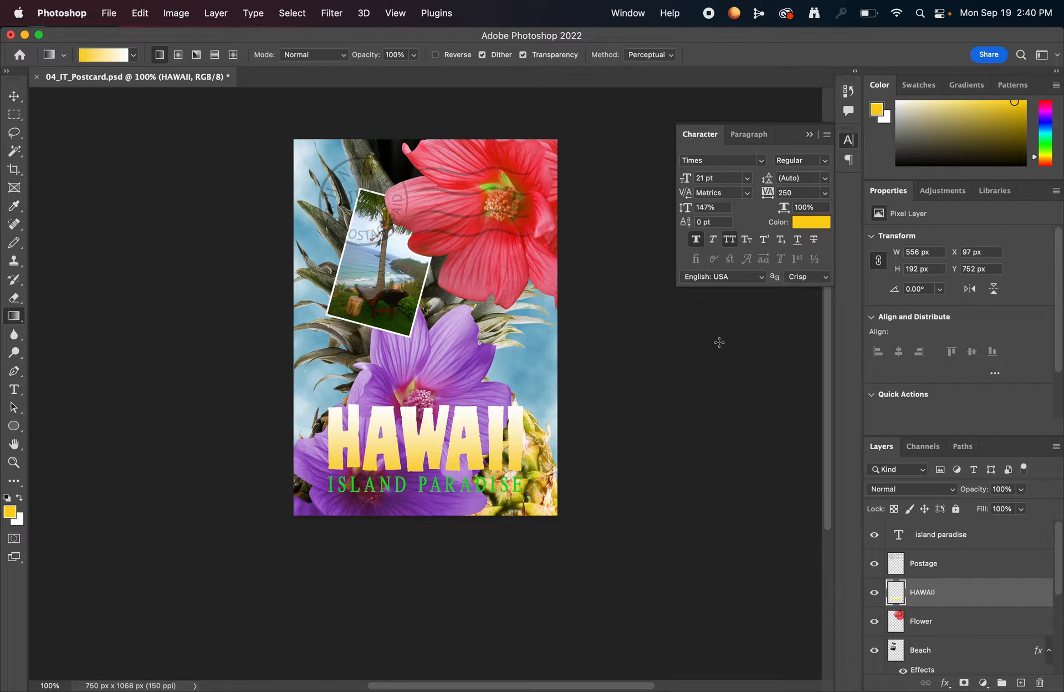
pyautogui.press('super+s')
# - Add a Drop Shadow effect to the island paradise text layer, keeping its layer style settings open beside the lettering
pyautogui.click(942, 539)
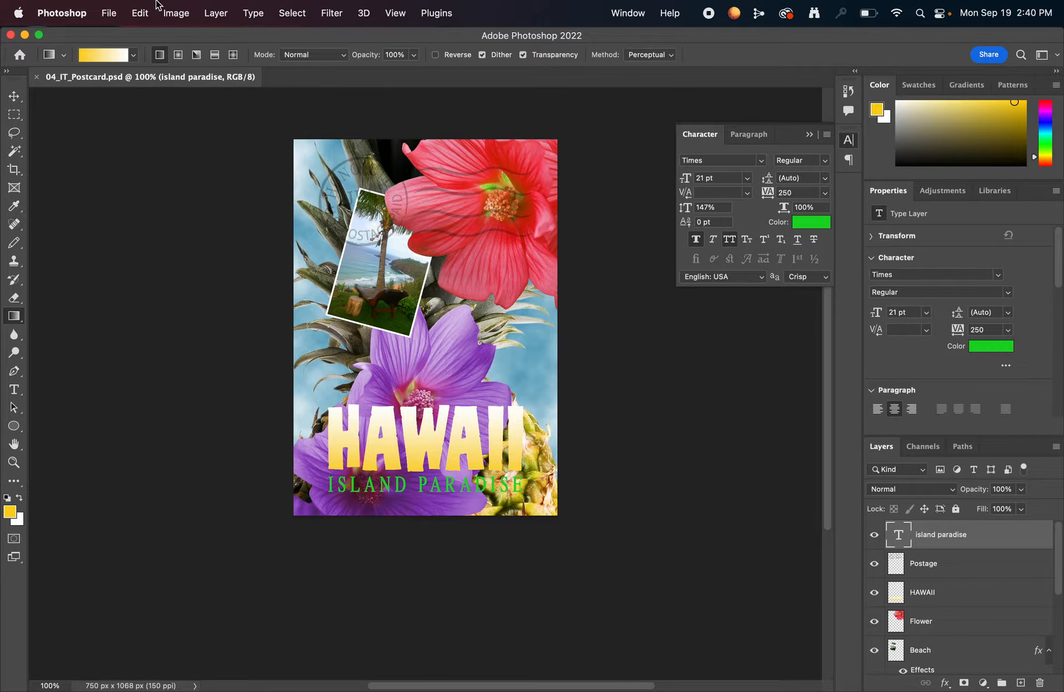
pyautogui.click(139, 17)
pyautogui.moveTo(217, 18)
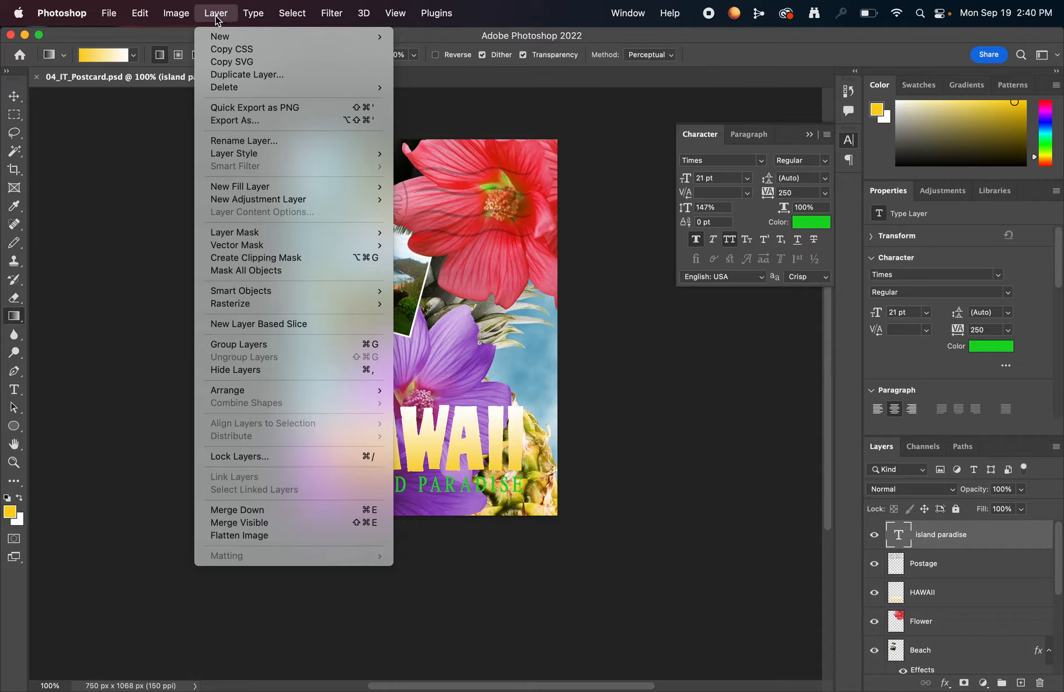
pyautogui.moveTo(251, 161)
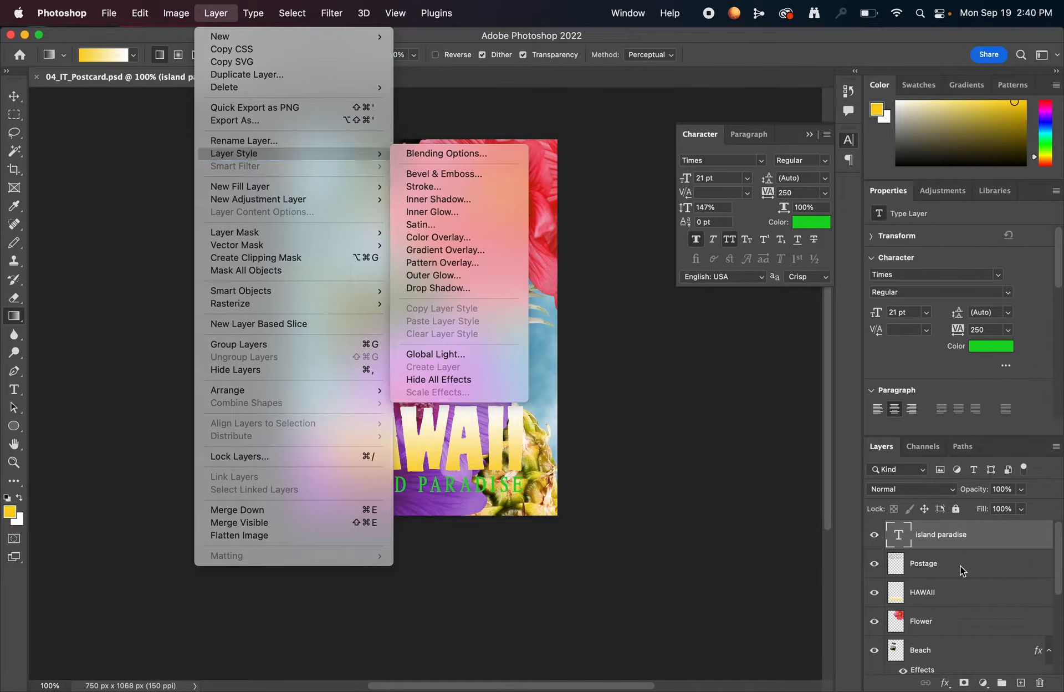
pyautogui.click(949, 684)
pyautogui.click(946, 684)
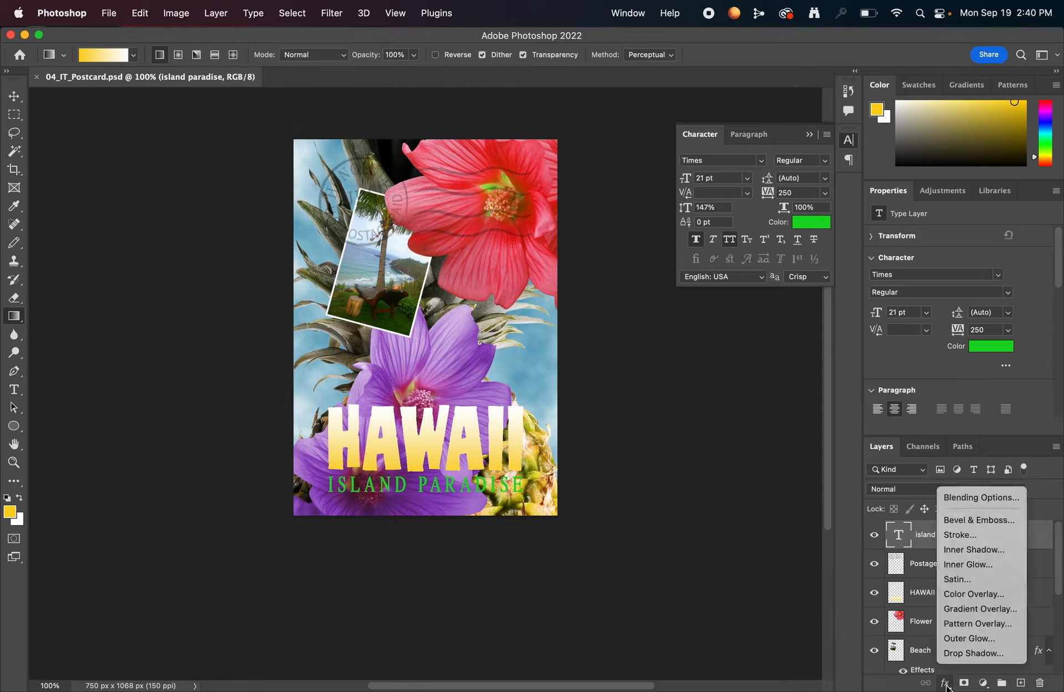
pyautogui.click(984, 654)
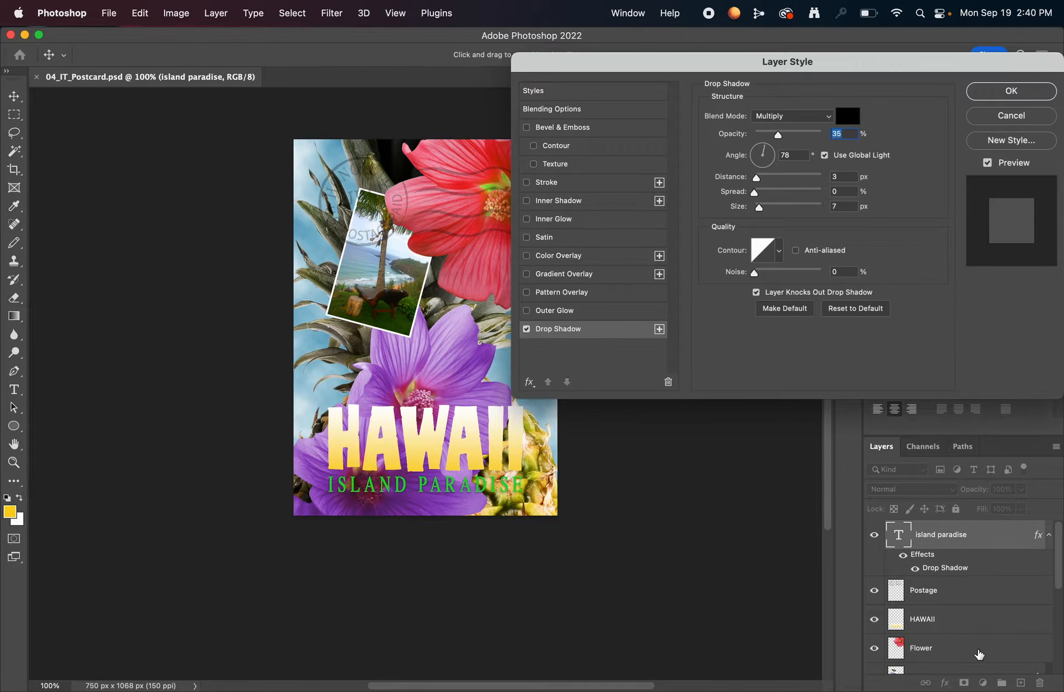
pyautogui.moveTo(662, 61); pyautogui.dragTo(637, 51)
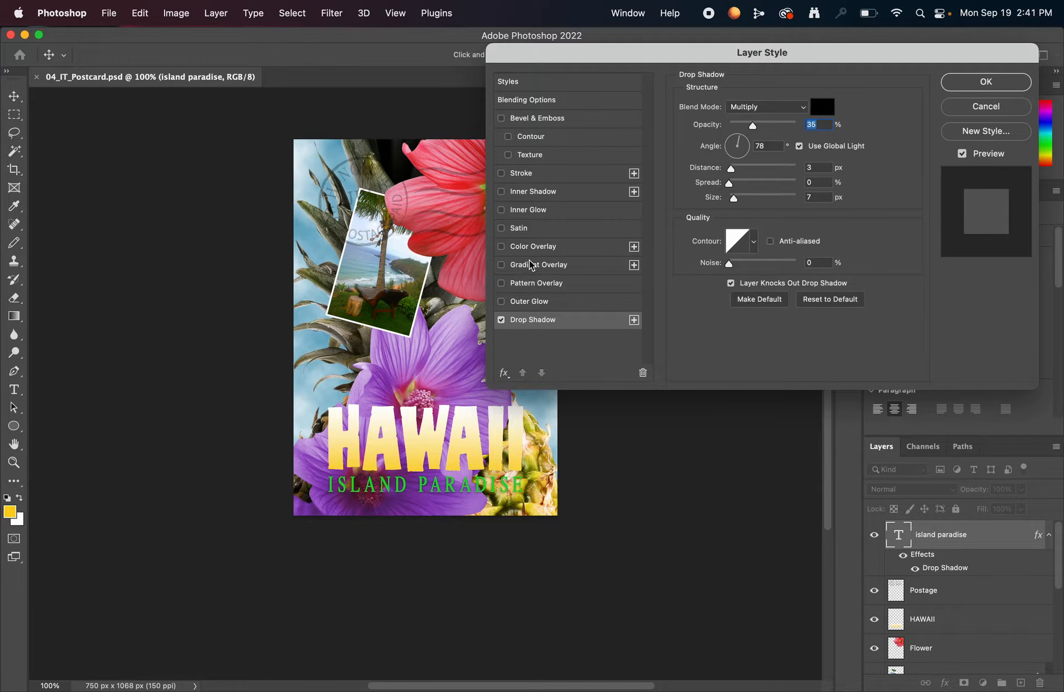
# - Try out the Outer Glow, Satin and Stroke effects on the island paradise text, leaving only Drop Shadow enabled
pyautogui.click(501, 320)
pyautogui.click(502, 302)
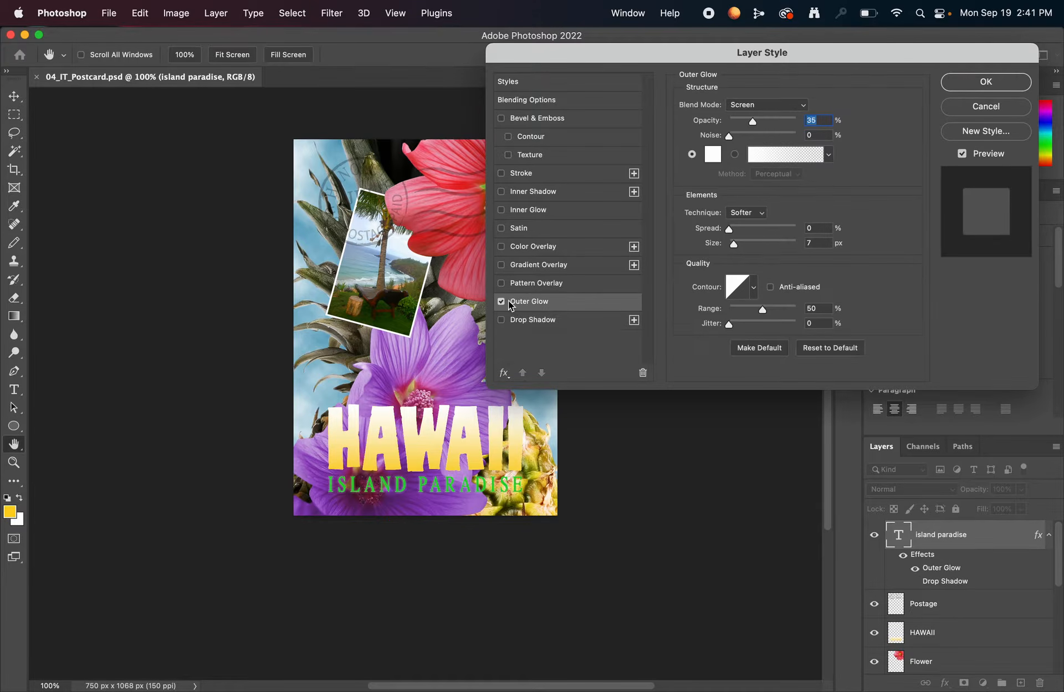
pyautogui.click(533, 229)
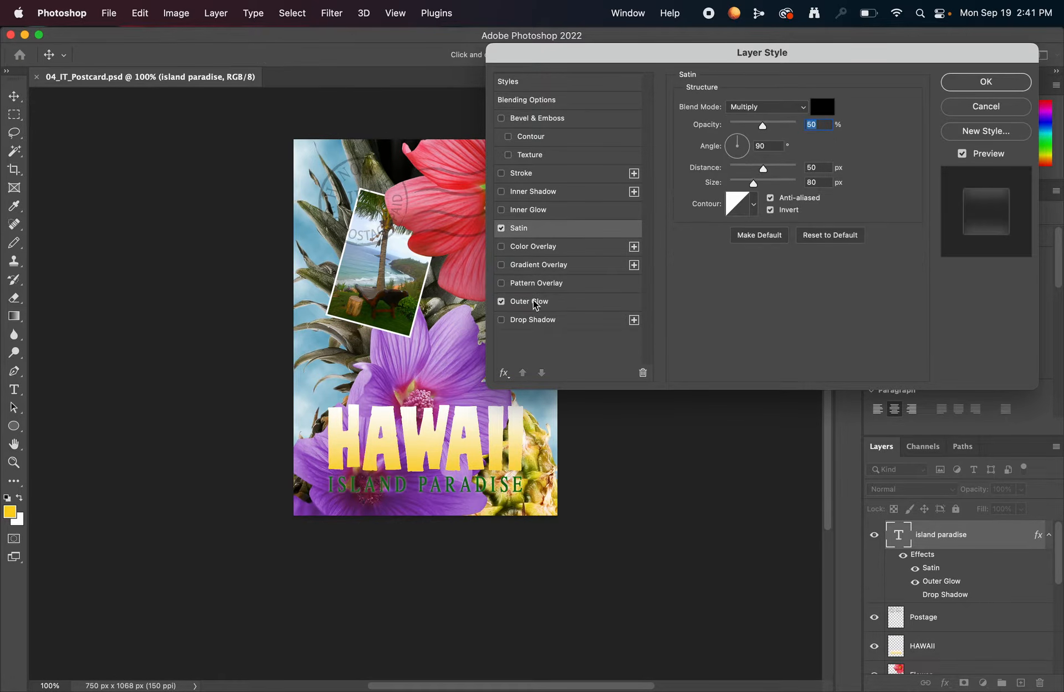
pyautogui.click(501, 228)
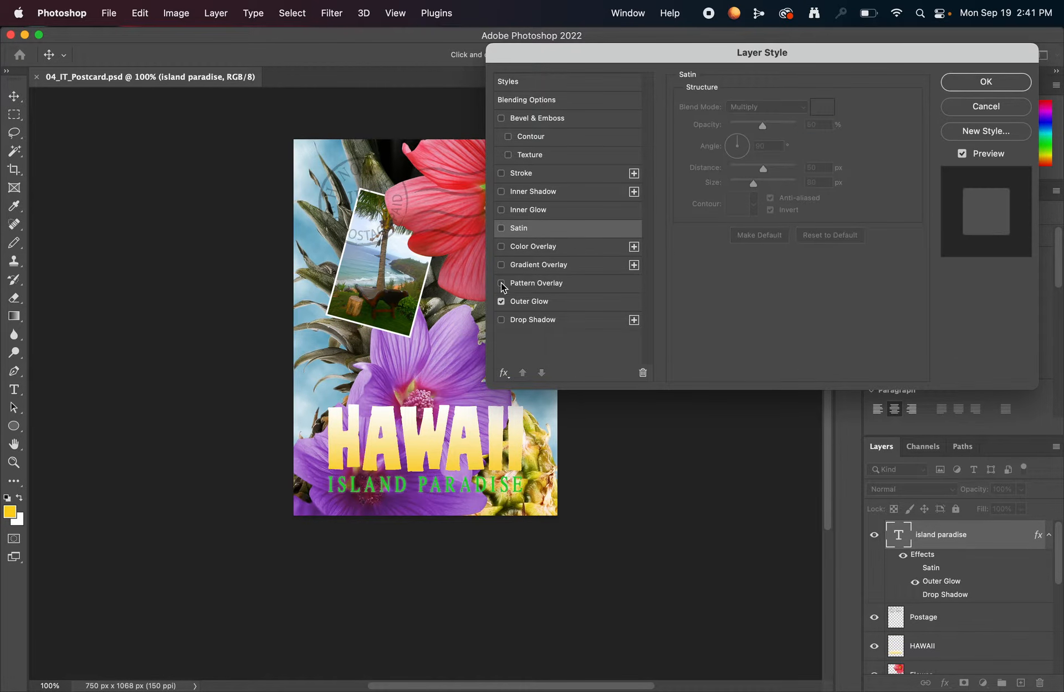
pyautogui.click(502, 302)
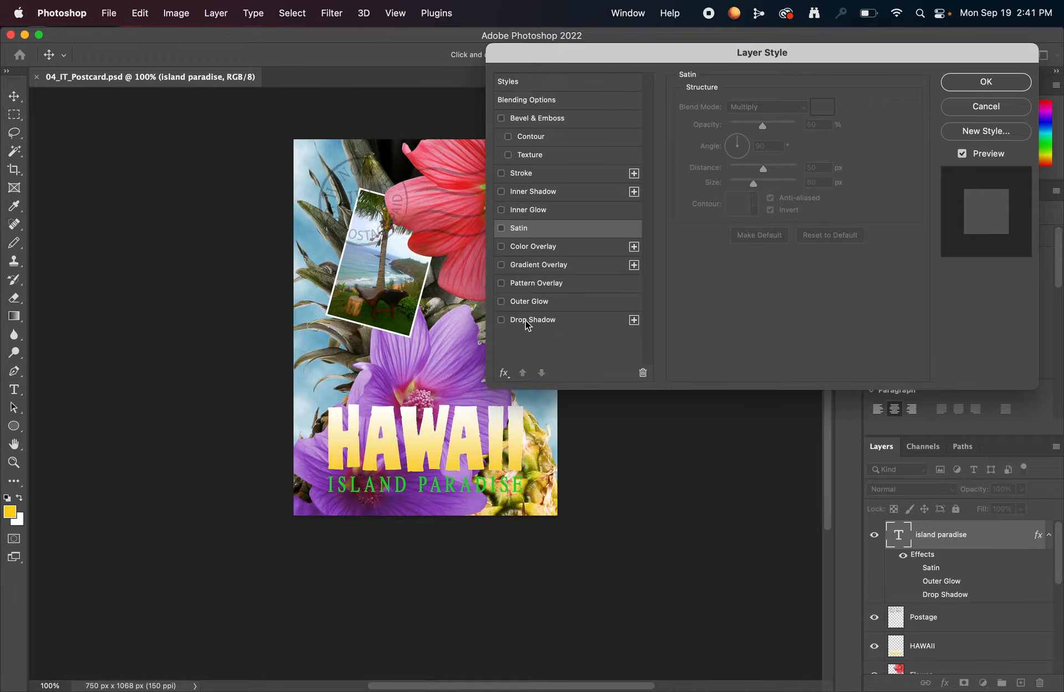
pyautogui.click(509, 321)
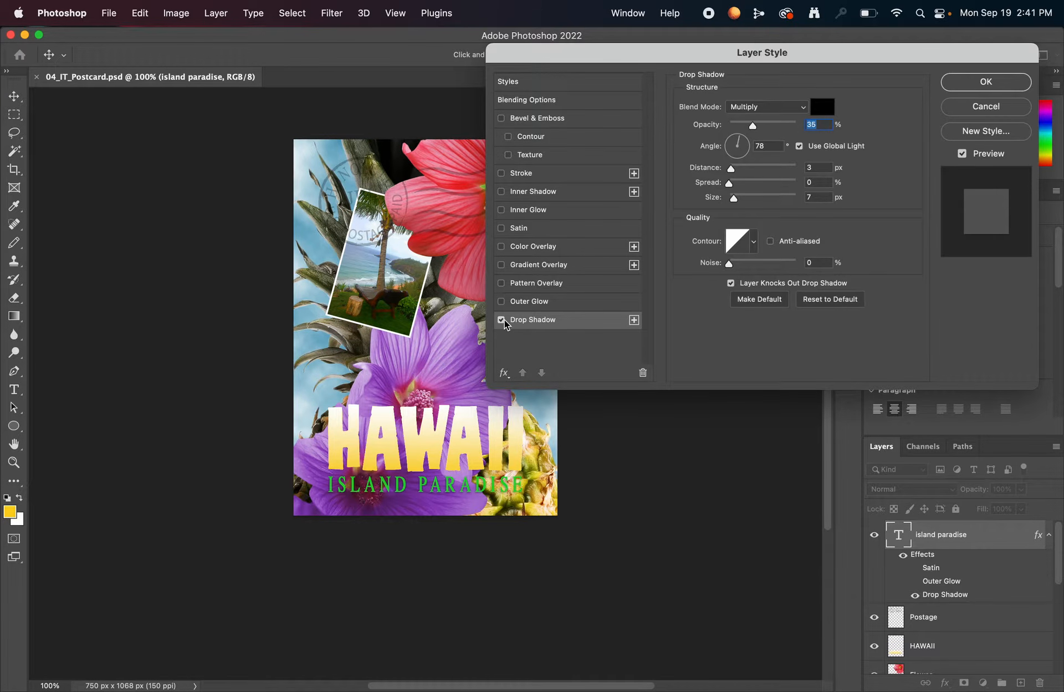
pyautogui.click(502, 320)
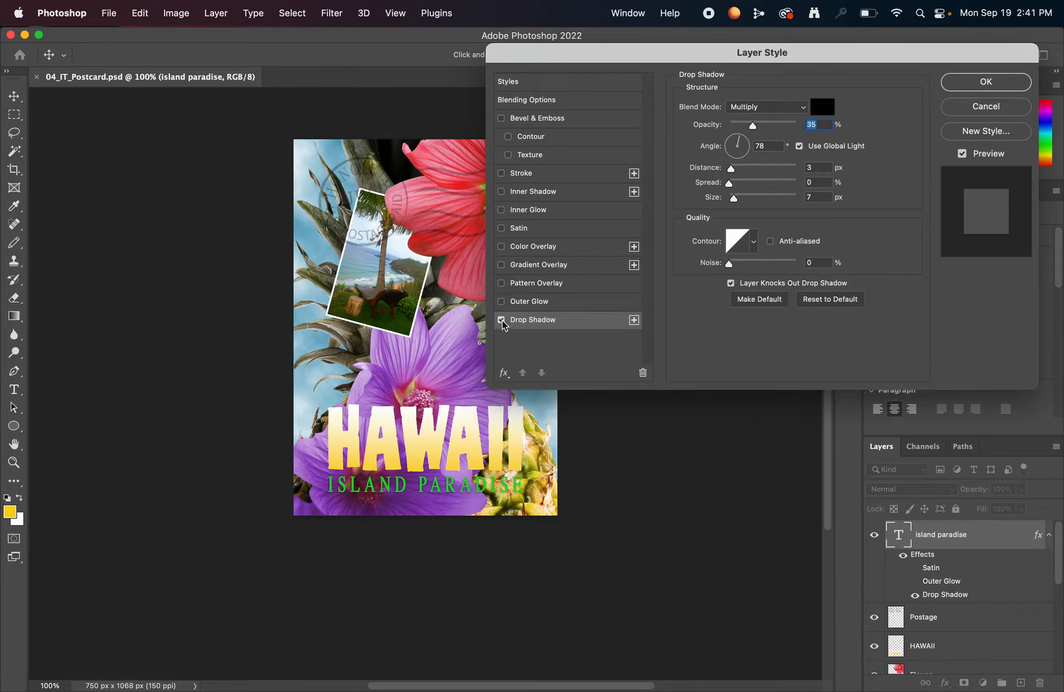
pyautogui.click(501, 174)
pyautogui.click(501, 174)
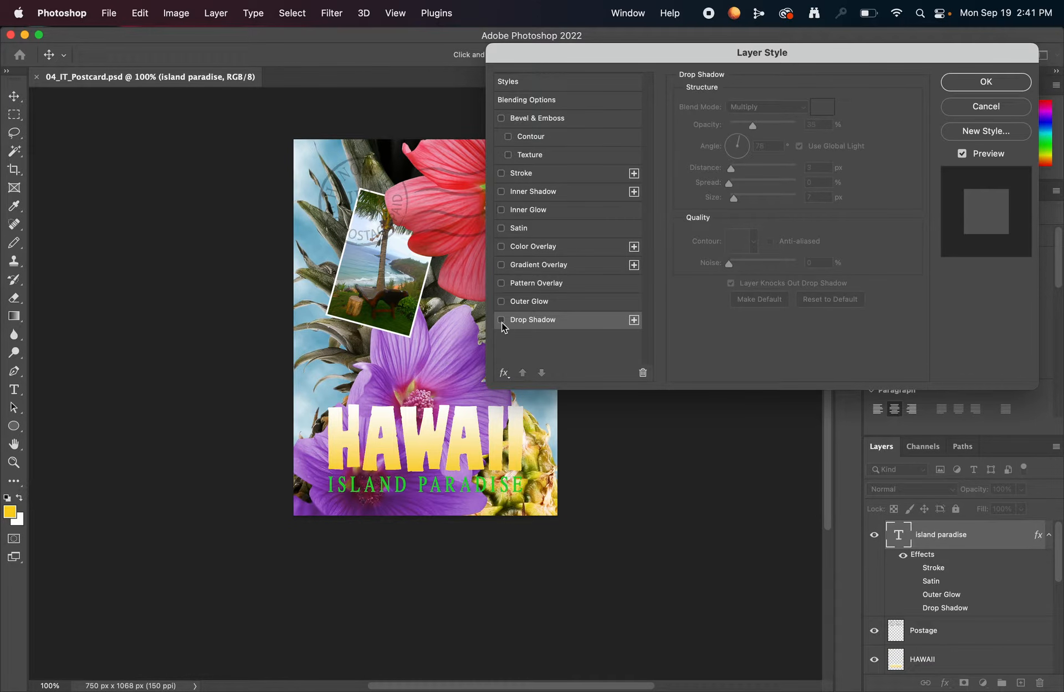
pyautogui.click(502, 321)
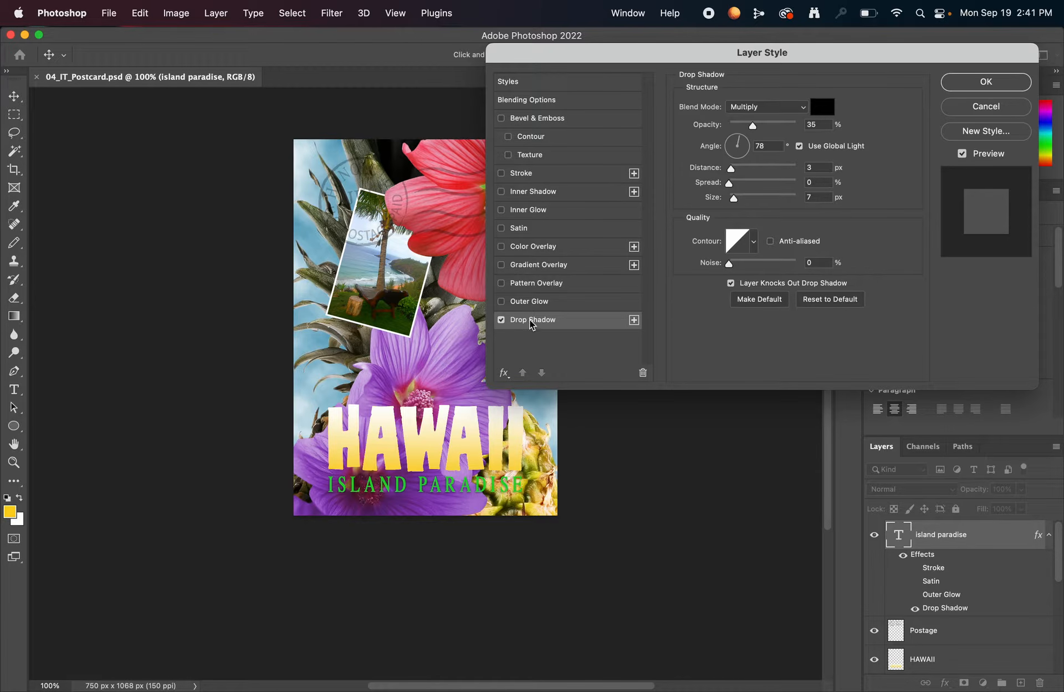
pyautogui.click(548, 227)
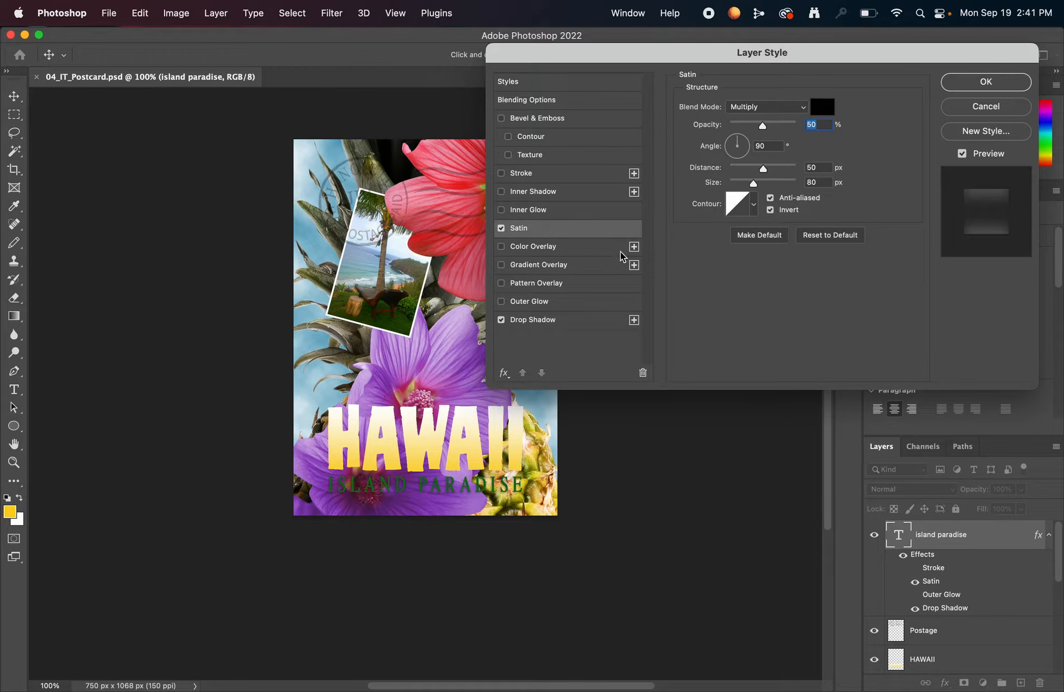
pyautogui.click(502, 228)
pyautogui.click(526, 320)
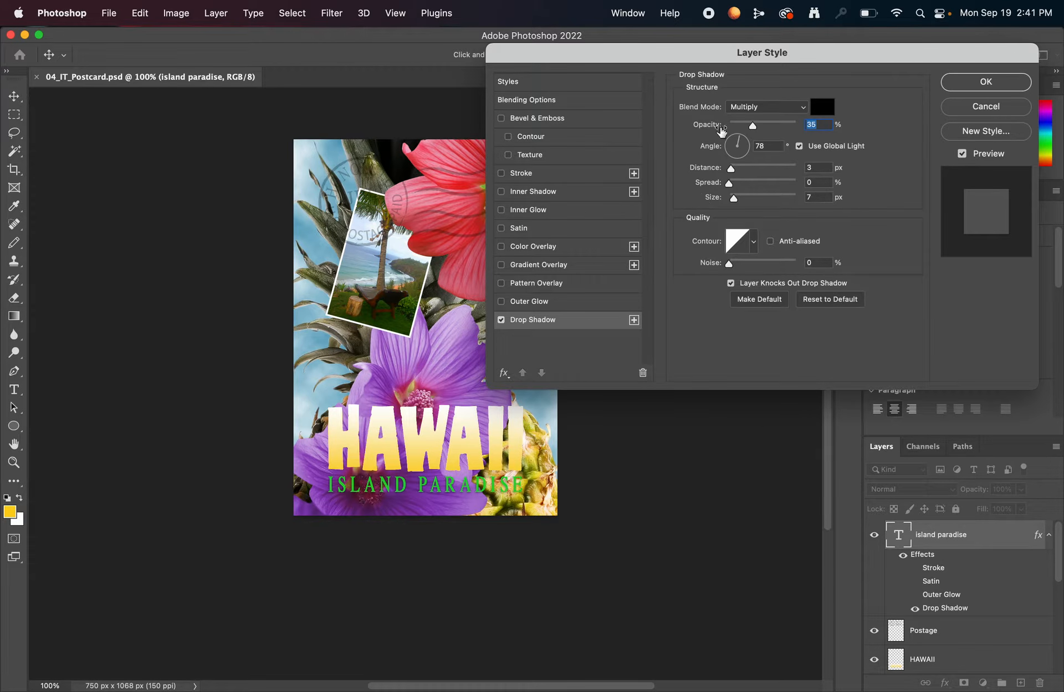
# - Set the drop shadow to Multiply blend mode, 75% opacity, 78° angle, 5 px distance and 30% spread
pyautogui.click(760, 106)
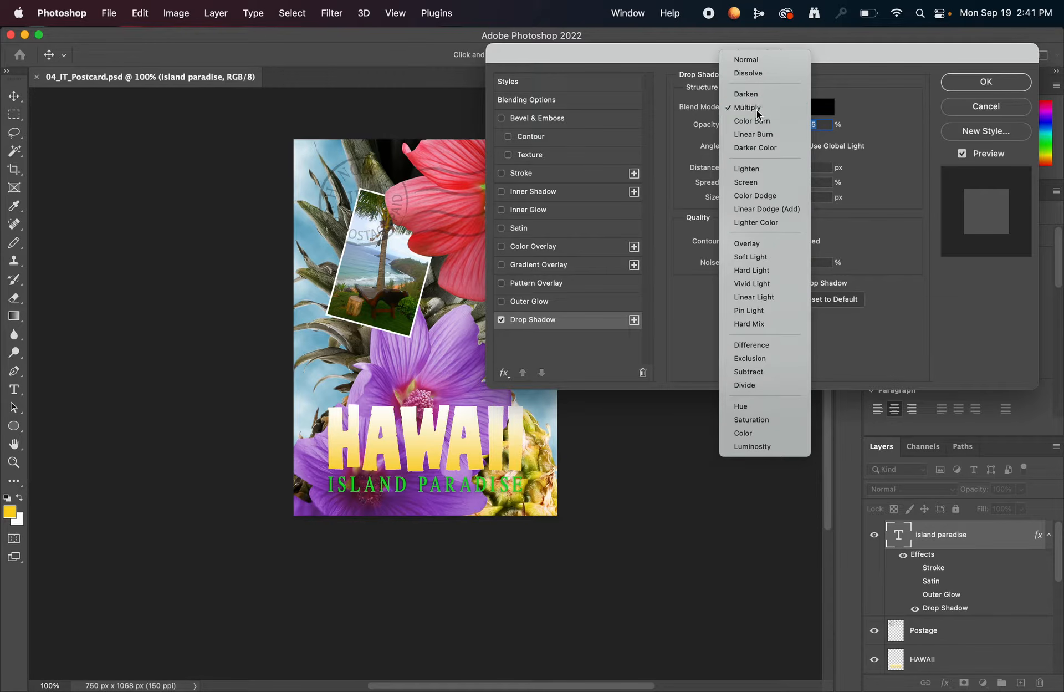
pyautogui.click(757, 109)
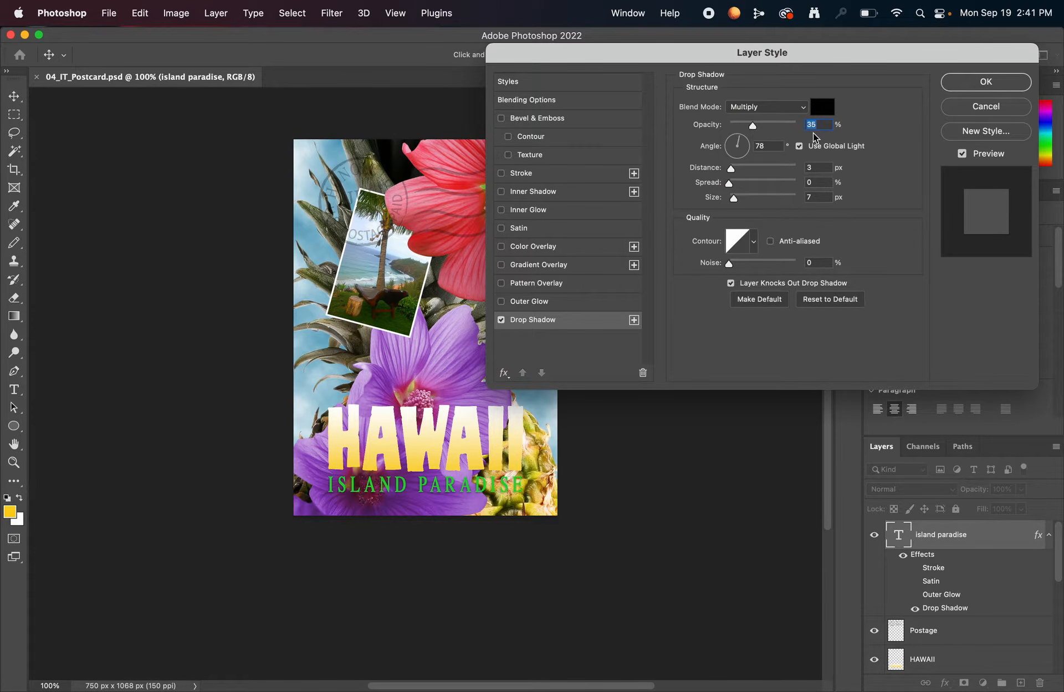
pyautogui.write('75')
pyautogui.moveTo(747, 147); pyautogui.dragTo(746, 148)
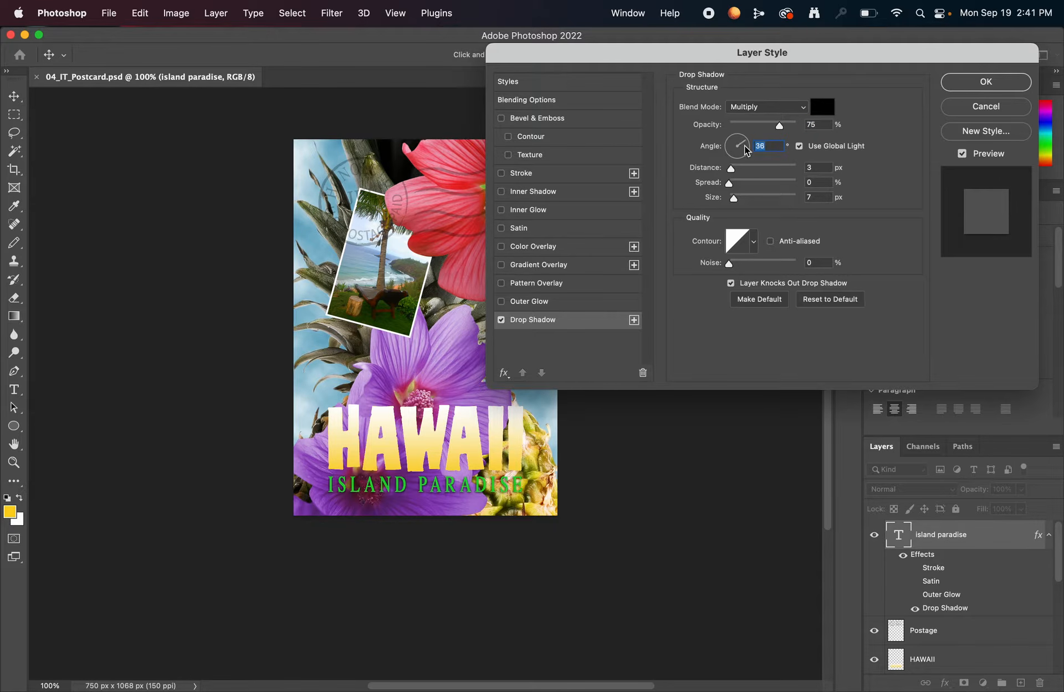
pyautogui.click(734, 136)
pyautogui.write('78')
pyautogui.click(820, 166)
pyautogui.write('5')
pyautogui.write('30')
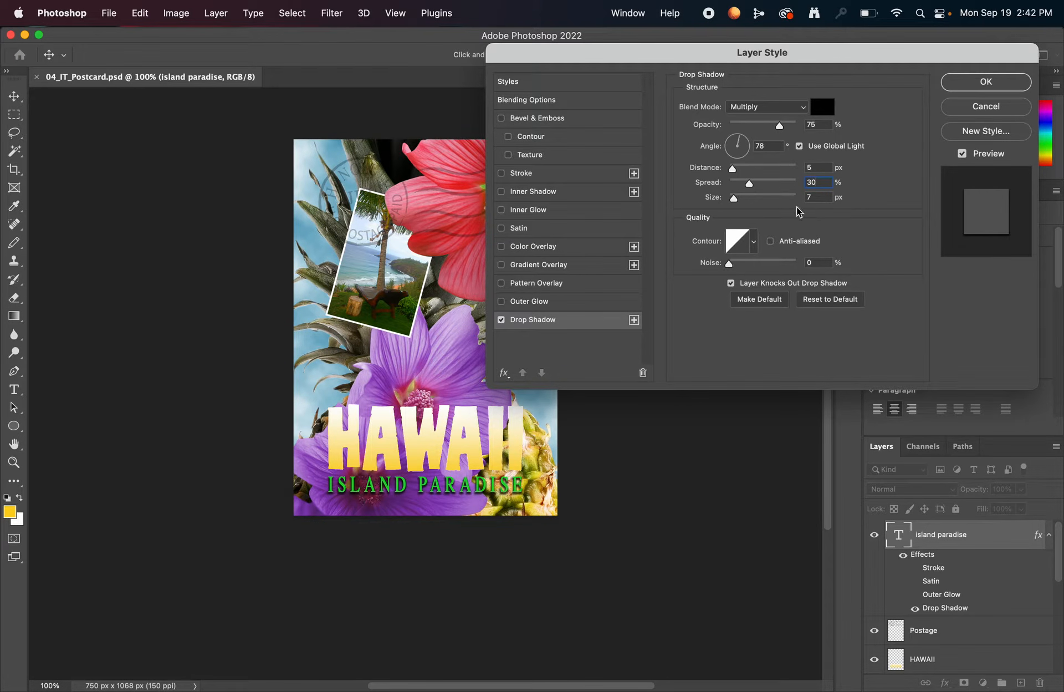
# - Try a stronger drop shadow with a distance of 33 px, a spread of 46% and a size of 18 px
pyautogui.moveTo(732, 168); pyautogui.dragTo(756, 168)
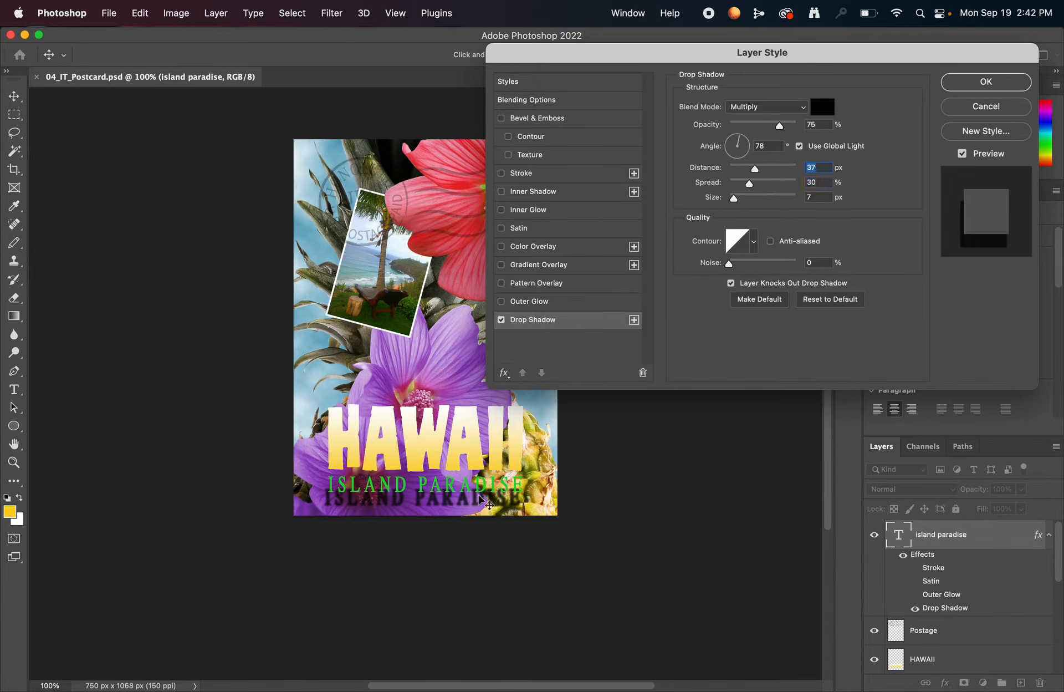
pyautogui.click(756, 169)
pyautogui.moveTo(756, 168); pyautogui.dragTo(740, 205)
# - Set the drop shadow's distance to 5 px, spread to 30% and size to 10 px, apply the style and save the postcard
pyautogui.click(819, 166)
pyautogui.doubleClick(820, 167)
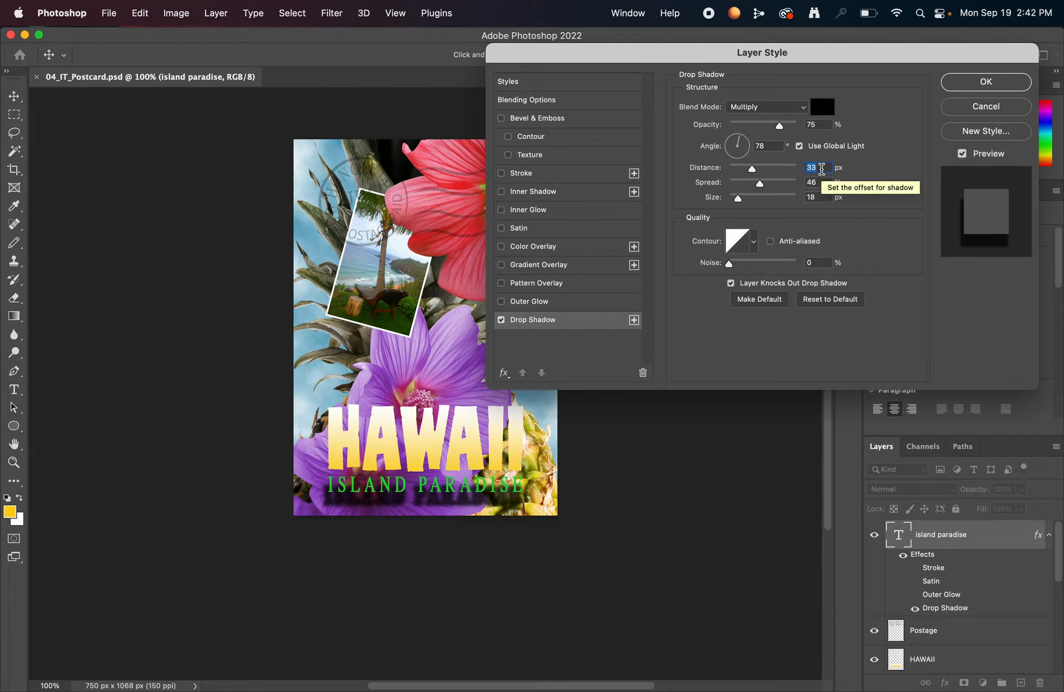
pyautogui.write('5')
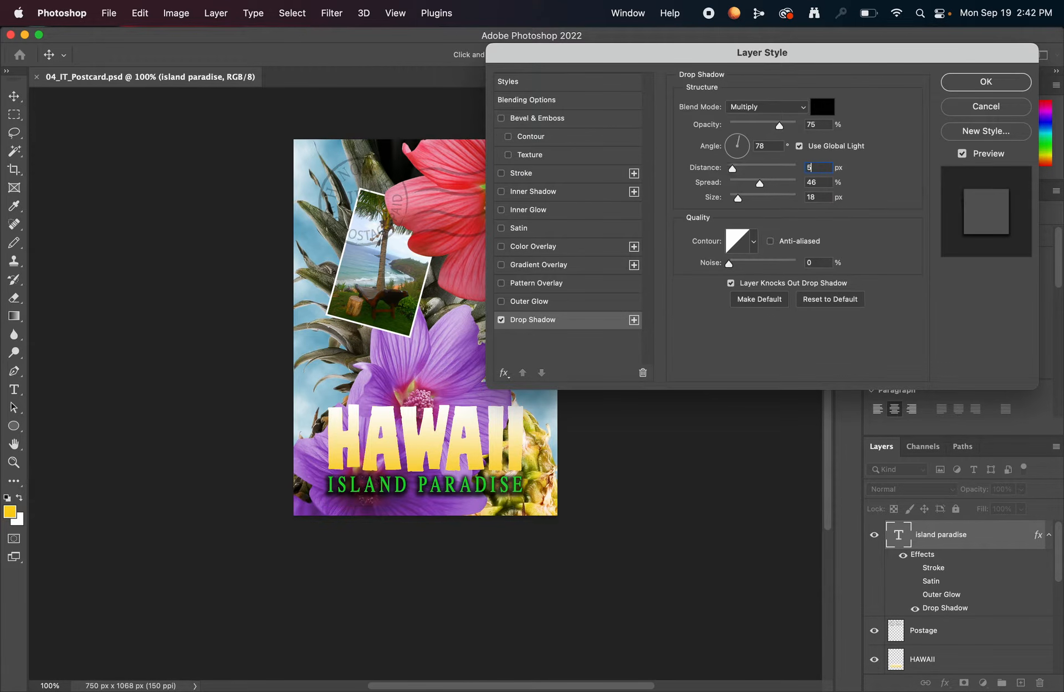
pyautogui.doubleClick(809, 182)
pyautogui.write('30')
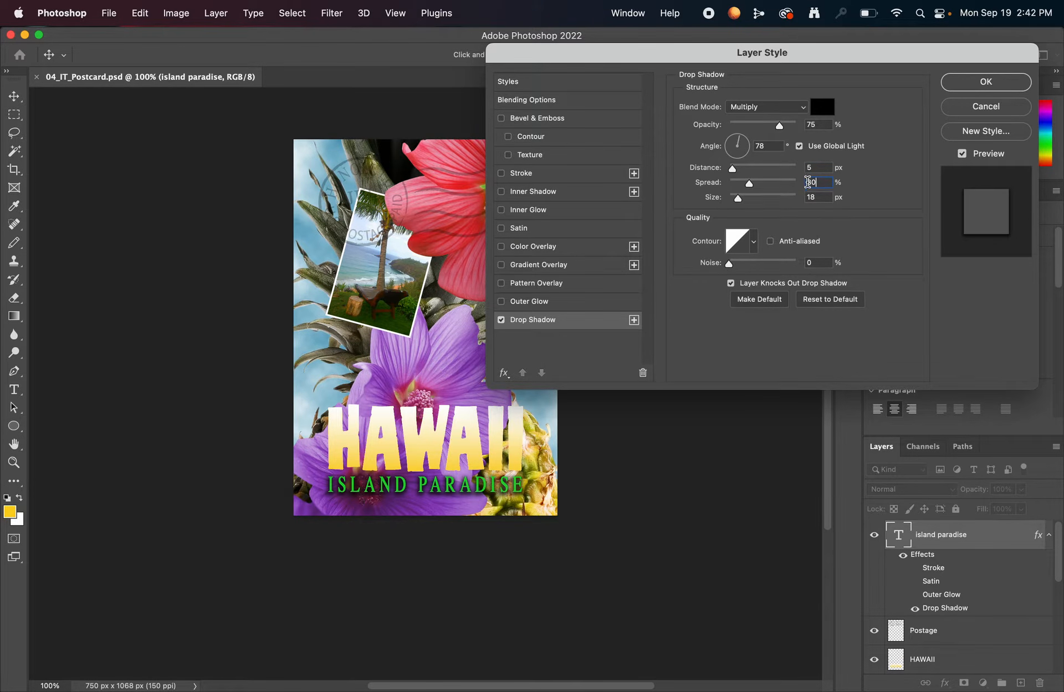
pyautogui.doubleClick(812, 197)
pyautogui.write('10')
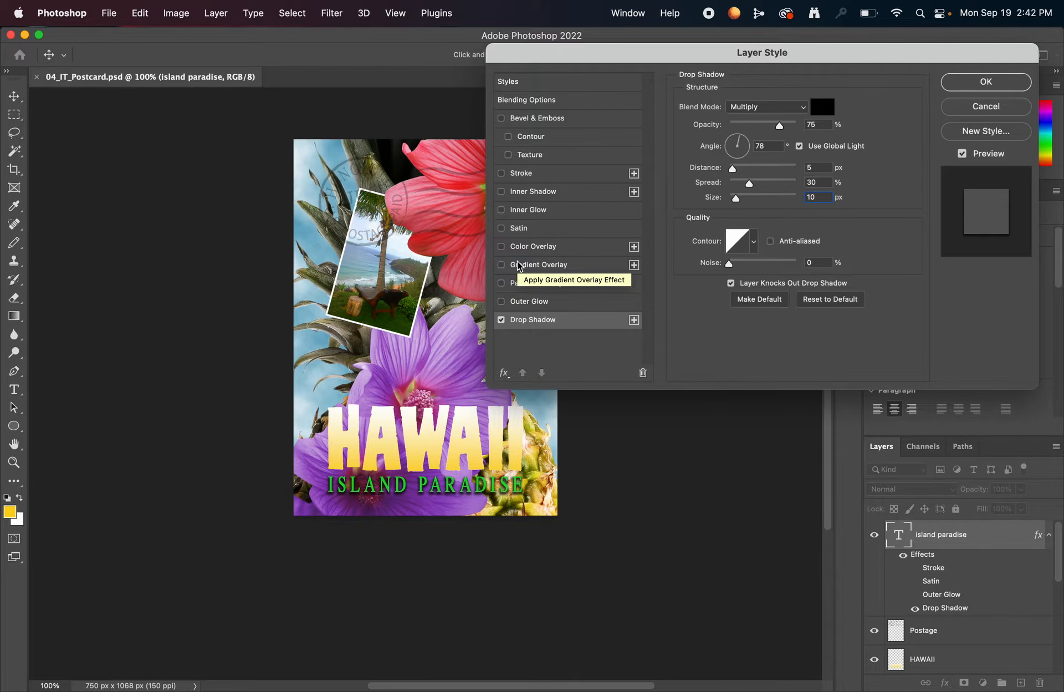
pyautogui.click(986, 81)
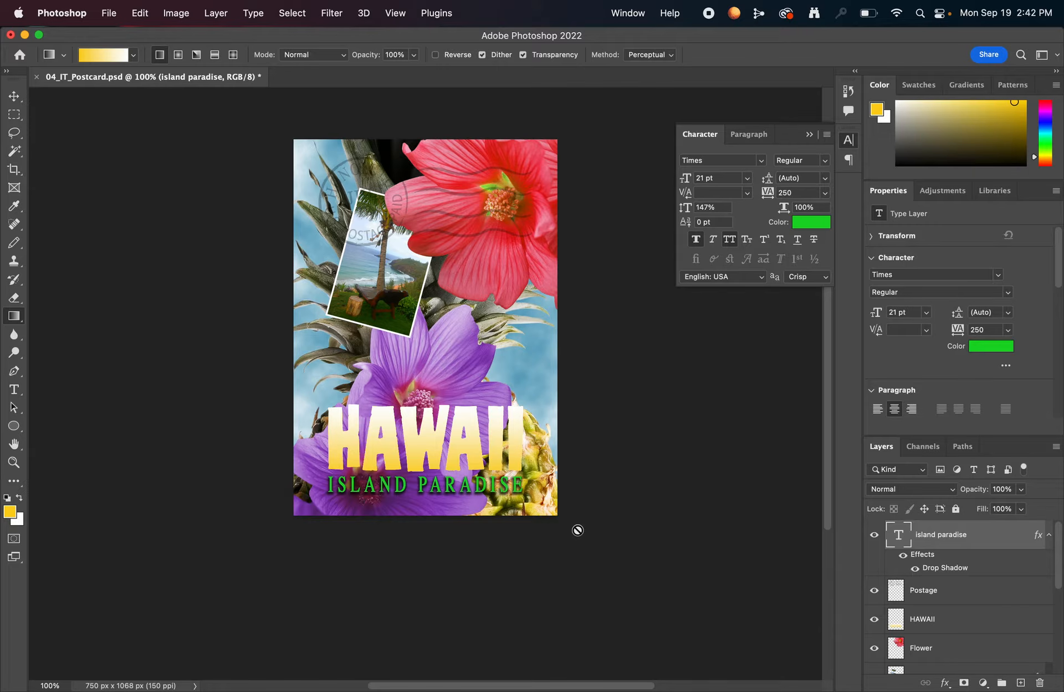
pyautogui.press('super+s')
# - Try moving the drop shadow effect from the island paradise layer to the HAWAII layer, and undo the move
pyautogui.click(957, 596)
pyautogui.click(952, 630)
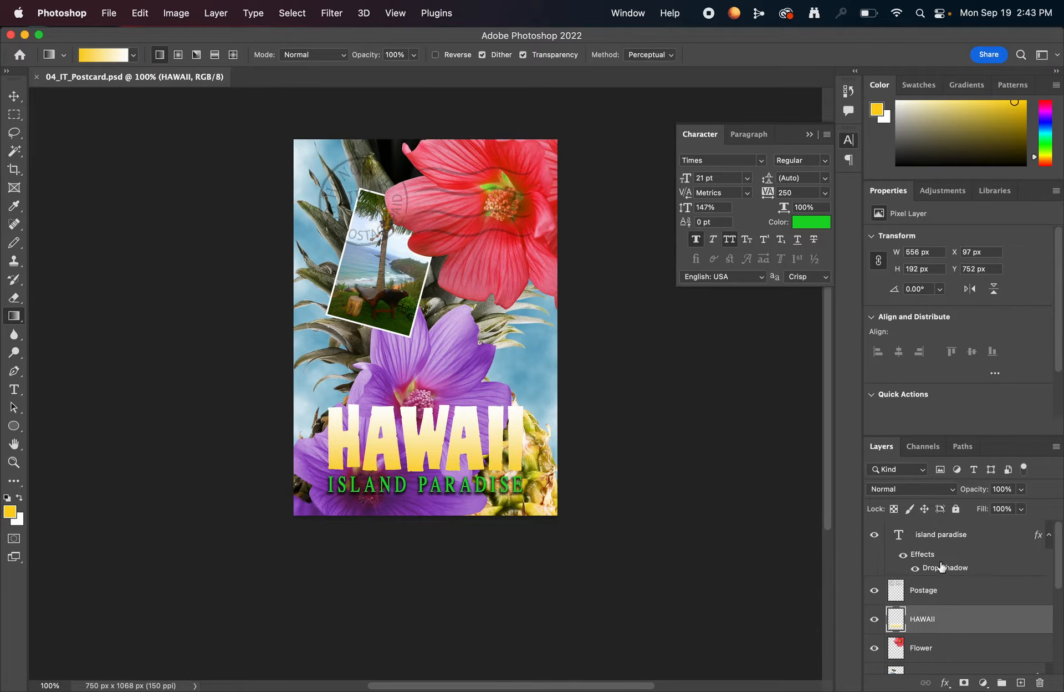
pyautogui.click(952, 539)
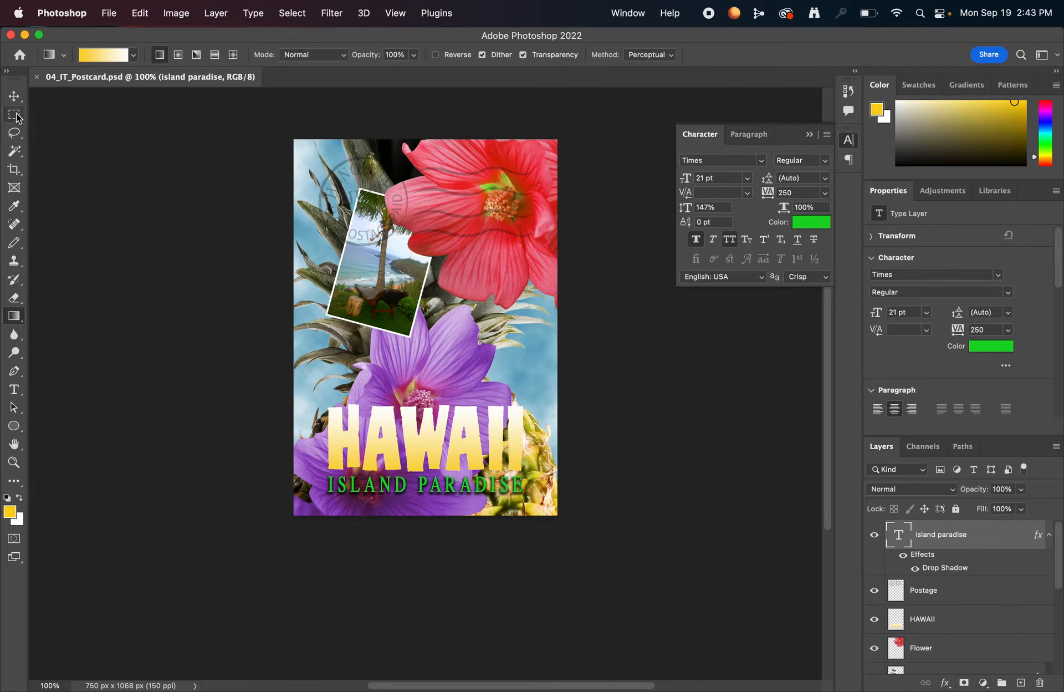
pyautogui.click(15, 99)
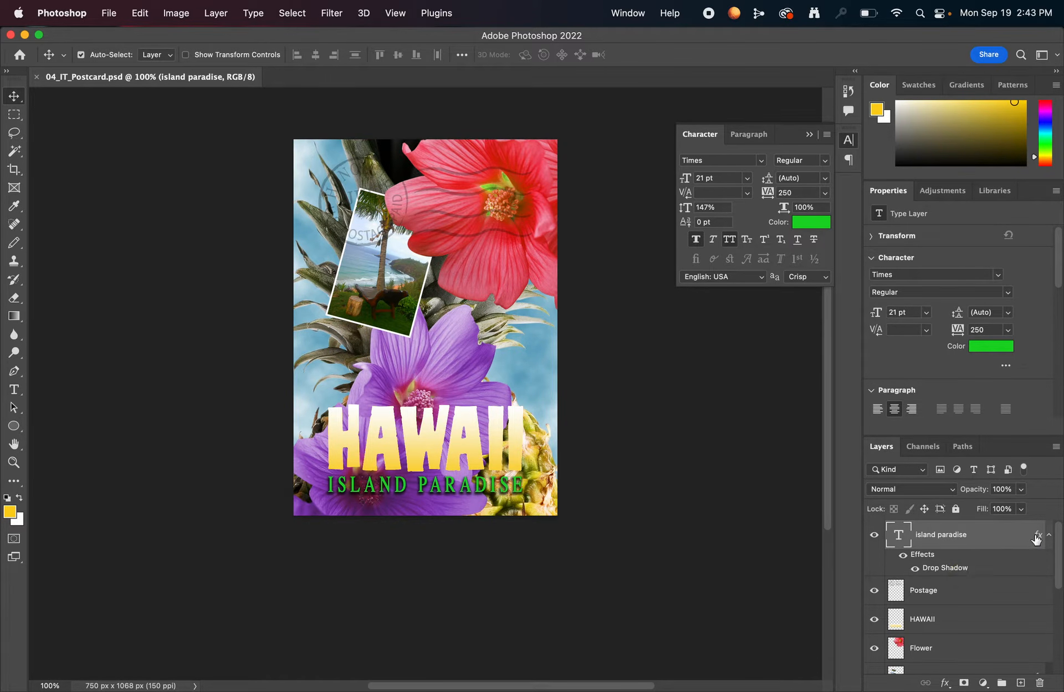
pyautogui.scroll(-1, 998, 581)
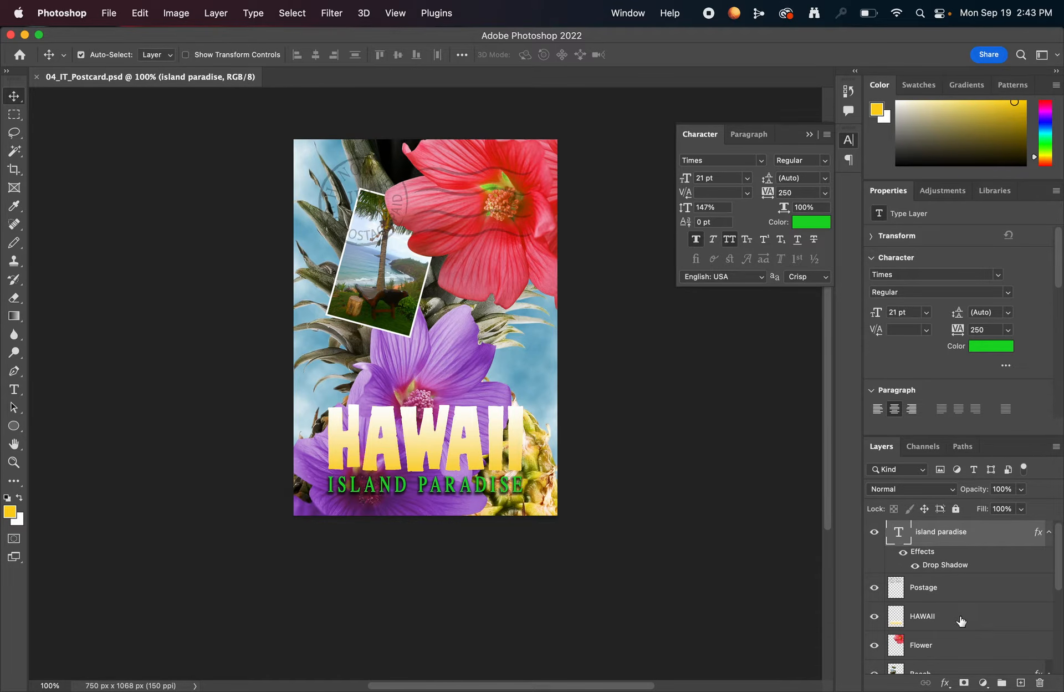
pyautogui.scroll(1, 971, 585)
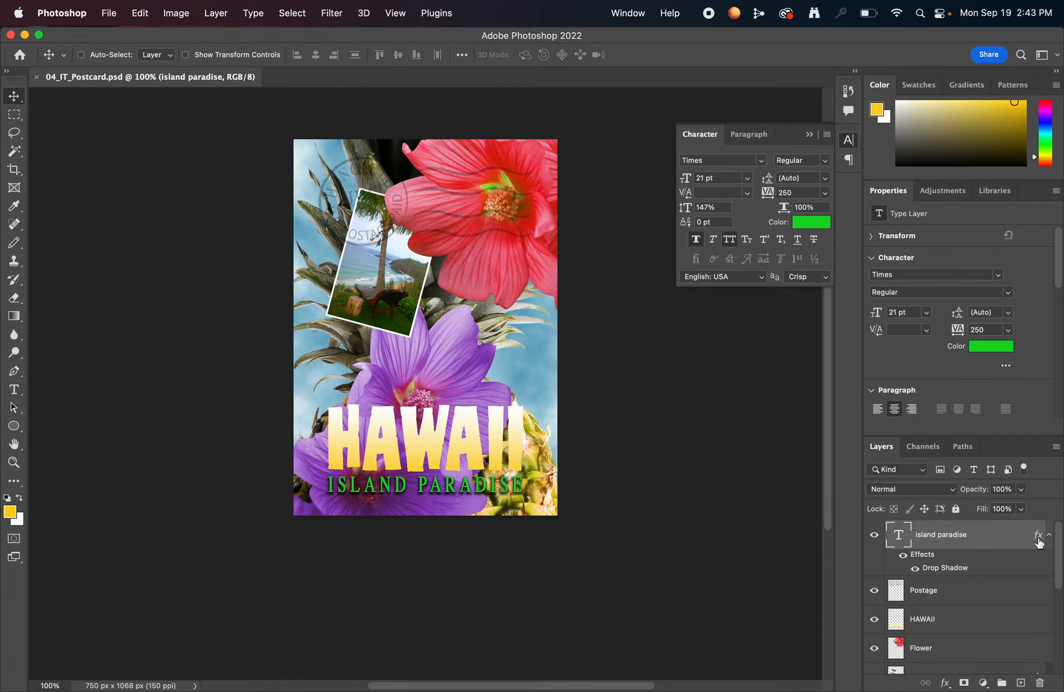
pyautogui.moveTo(1039, 540); pyautogui.dragTo(966, 629)
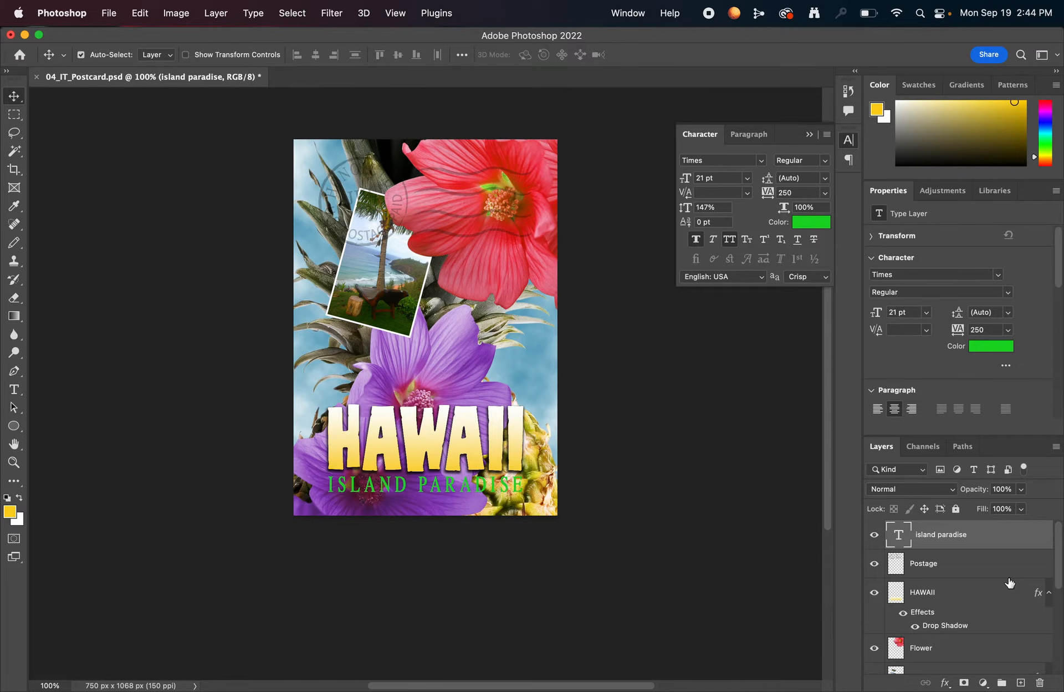
pyautogui.press('super+z')
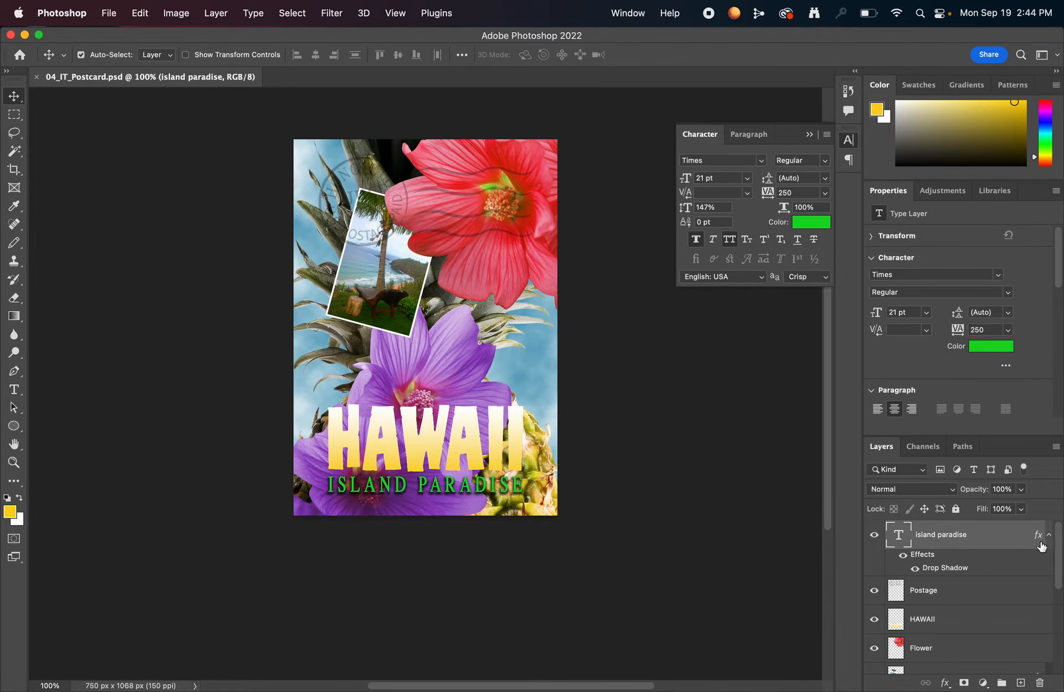
# - Copy the drop shadow effect from the island paradise layer onto the HAWAII layer, keeping it on both layers
pyautogui.moveTo(1039, 537); pyautogui.dragTo(995, 624)
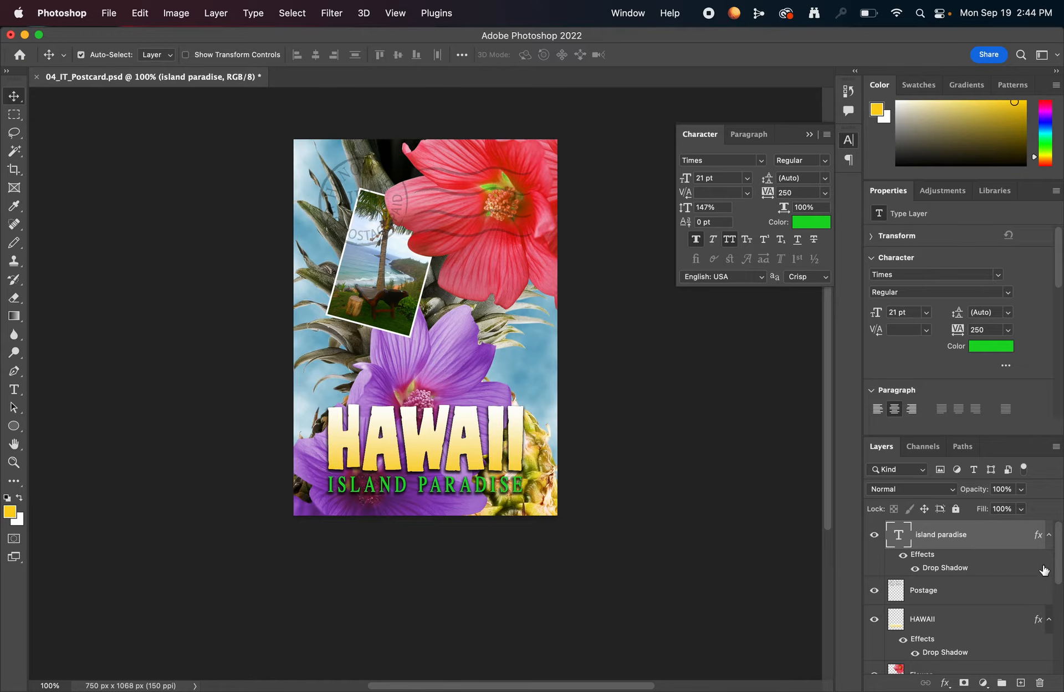
pyautogui.scroll(-2, 1017, 578)
pyautogui.scroll(2, 1017, 578)
pyautogui.press('super+z')
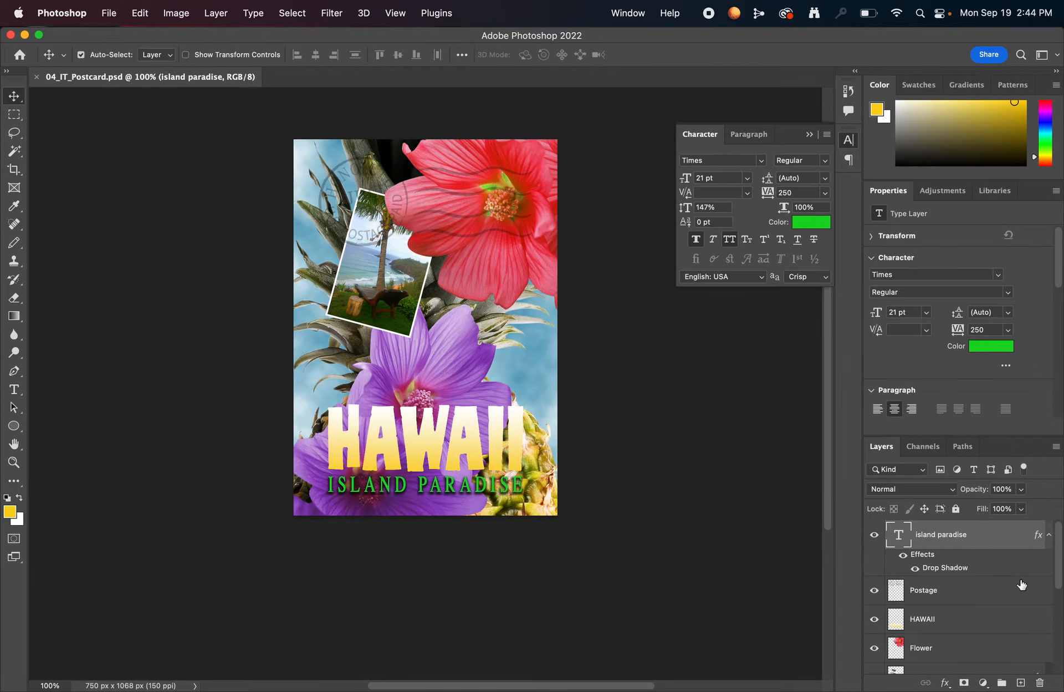
pyautogui.moveTo(1038, 535); pyautogui.dragTo(1028, 620)
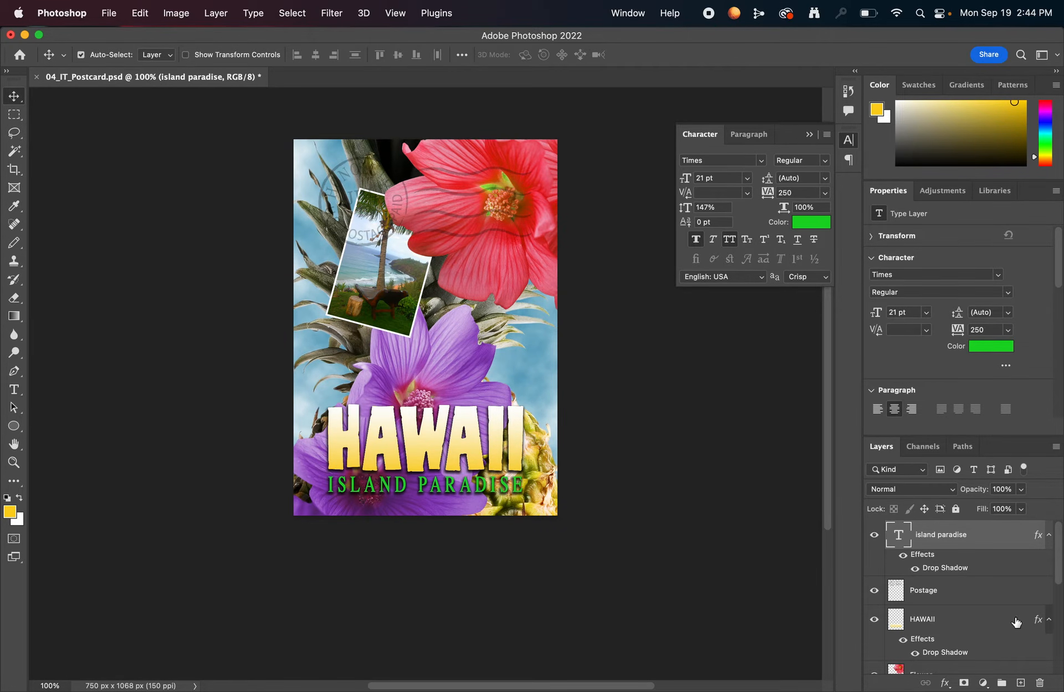
# - Add a Stroke effect to the HAWAII layer with a size of 4 px and its position set to Outside
pyautogui.click(931, 619)
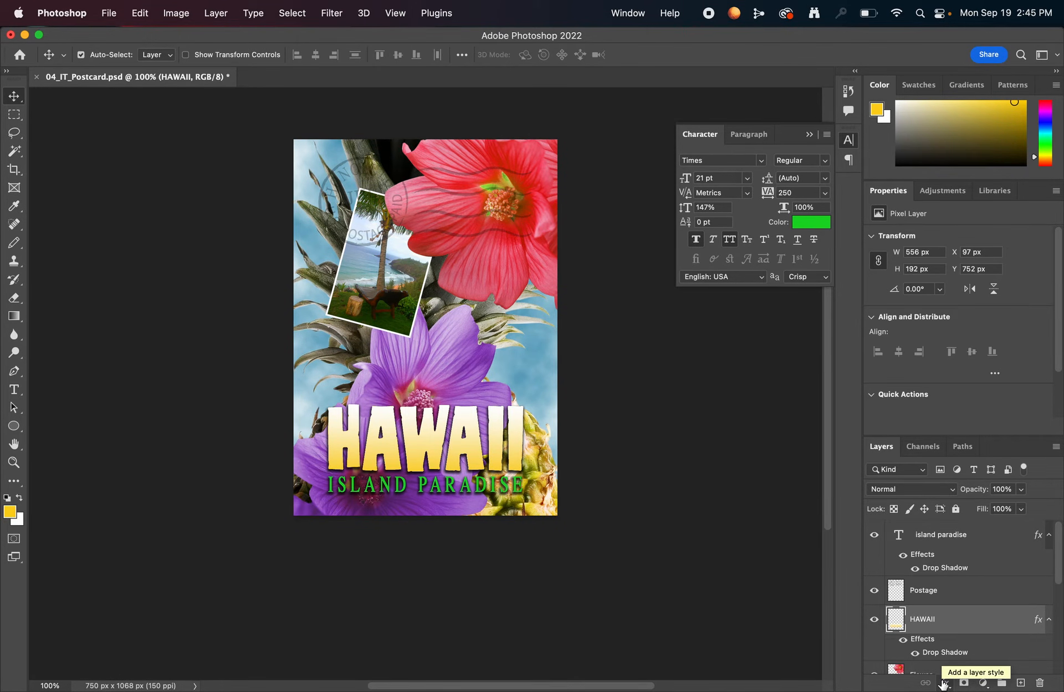
pyautogui.click(944, 683)
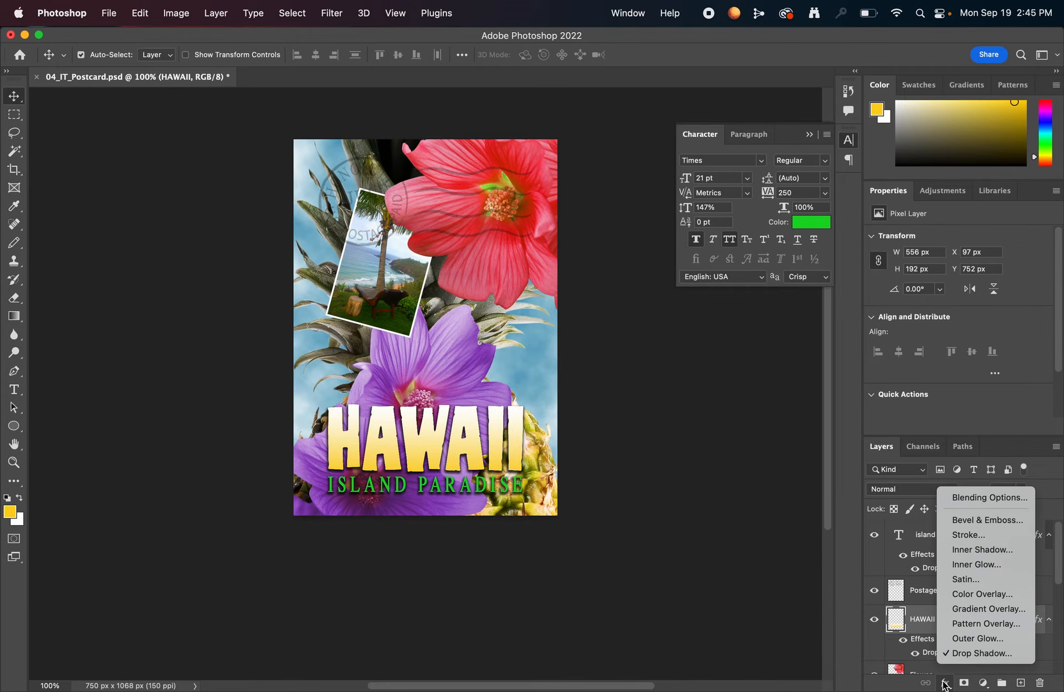
pyautogui.click(984, 535)
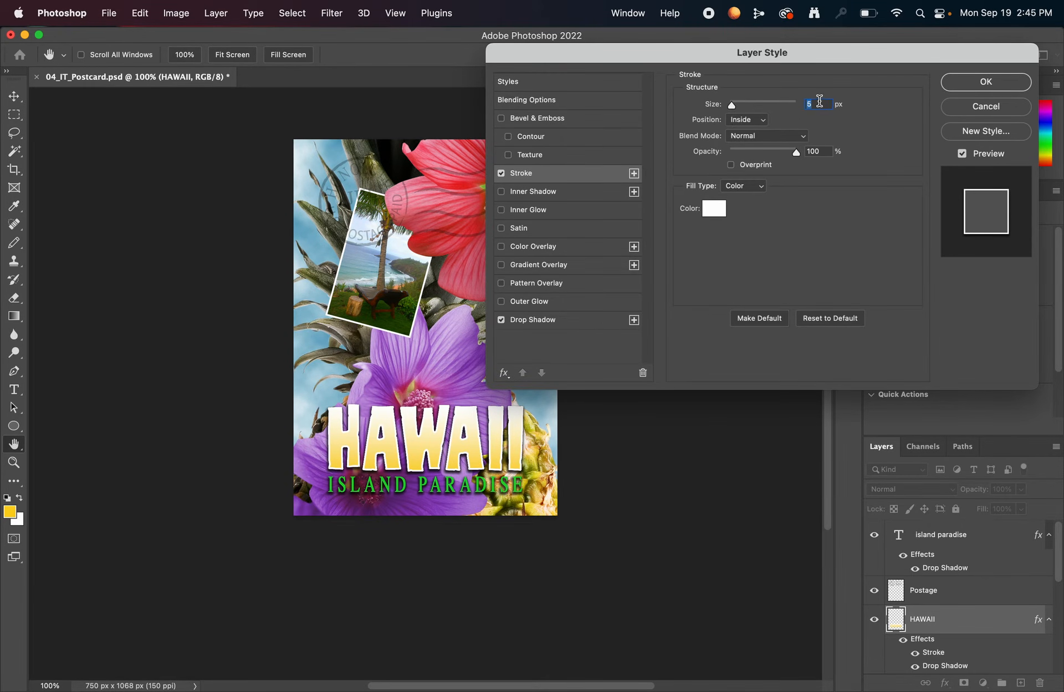
pyautogui.write('4')
pyautogui.click(762, 120)
pyautogui.click(762, 107)
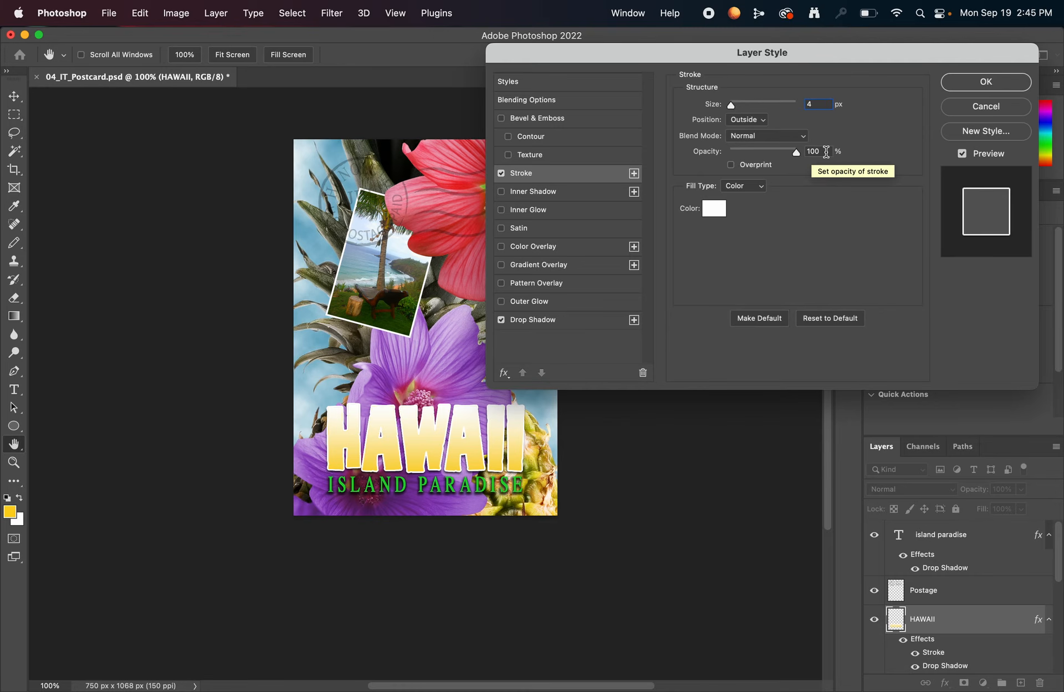
# - Set the stroke color to the green sampled from the island paradise text (#17d624) and apply the layer style
pyautogui.click(720, 208)
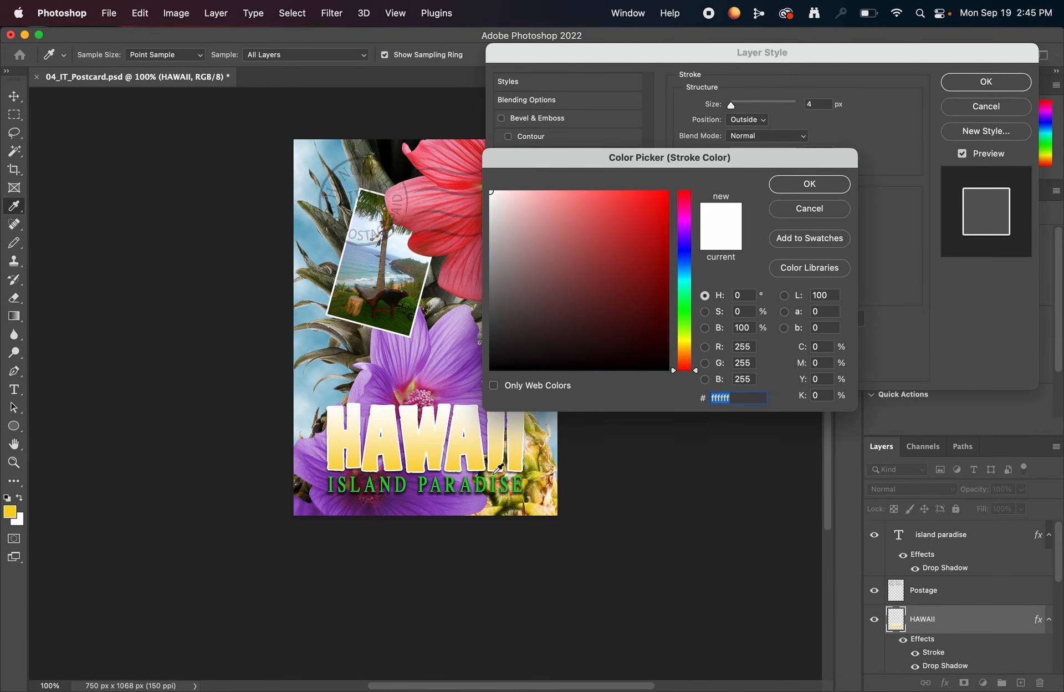
pyautogui.click(466, 477)
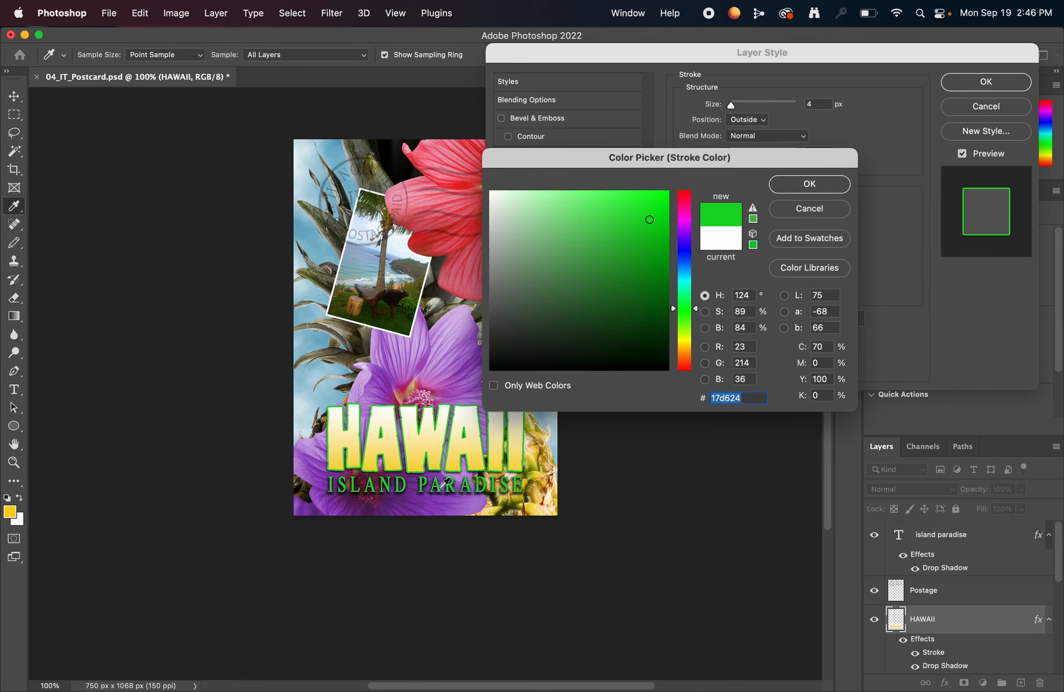
pyautogui.click(808, 186)
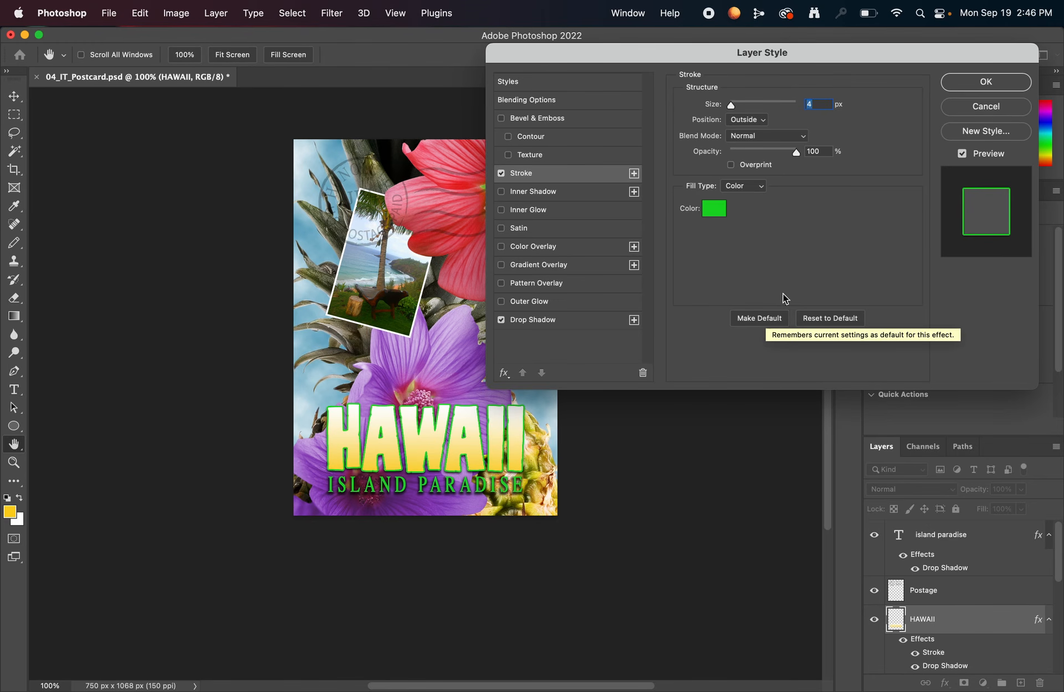
pyautogui.click(1004, 81)
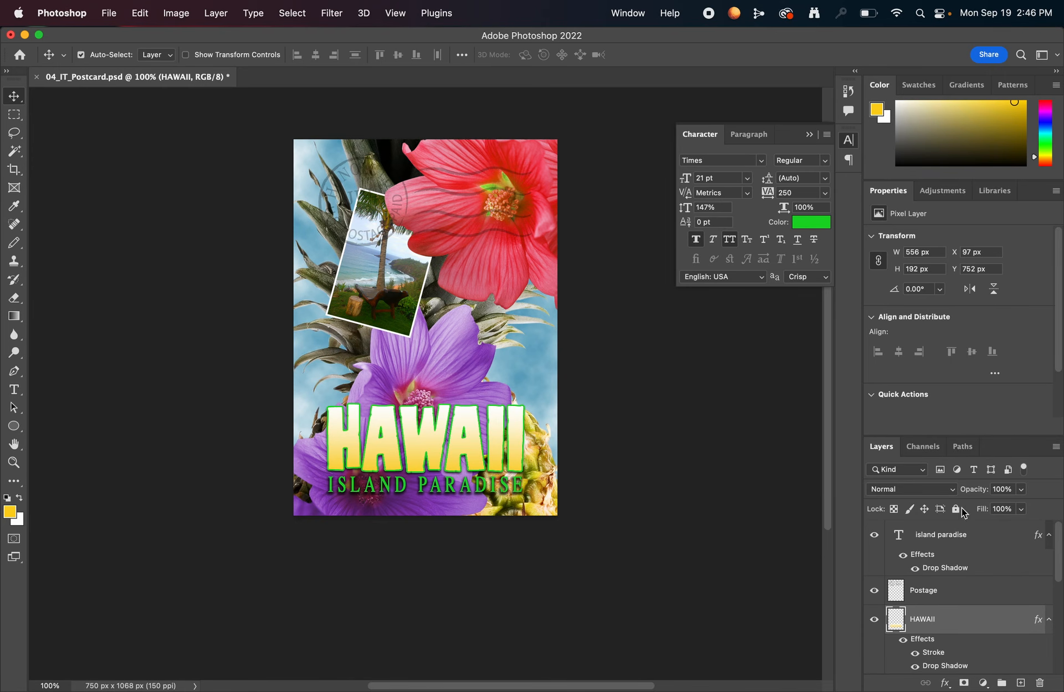
# - Hide and show all effects on the HAWAII layer to compare the lettering with and without them
pyautogui.scroll(-1, 981, 626)
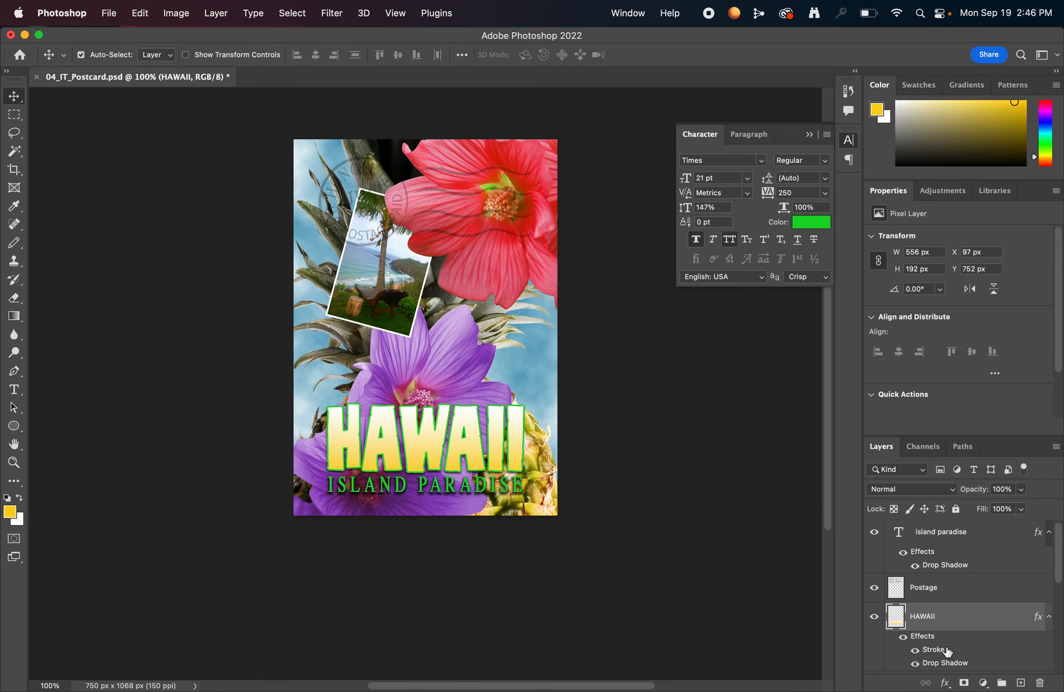
pyautogui.click(903, 637)
pyautogui.click(902, 637)
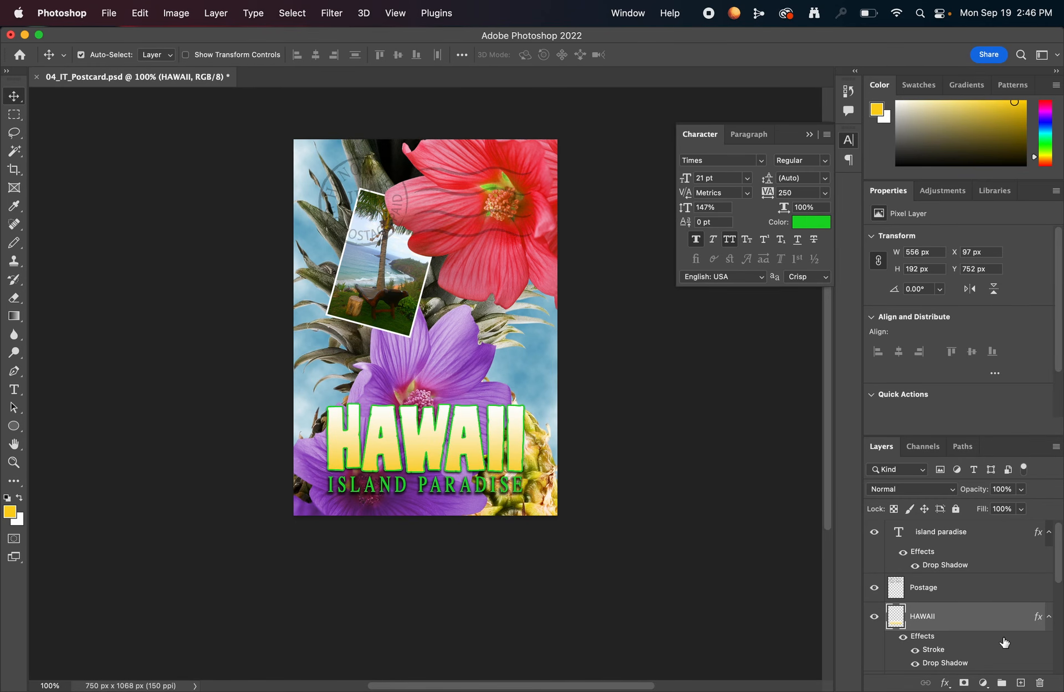